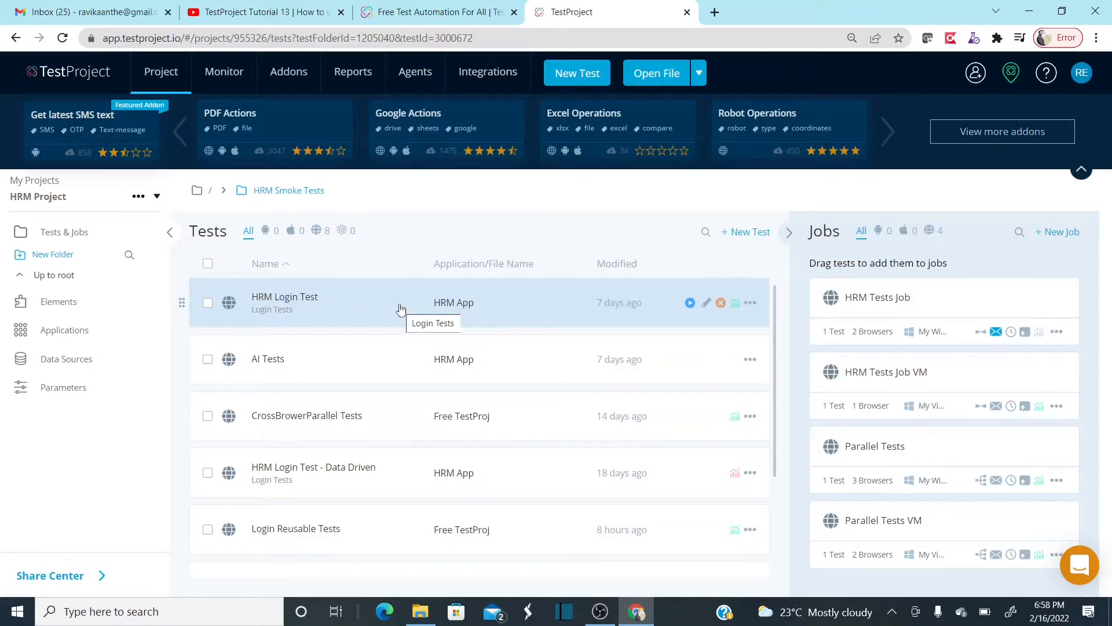
- Open HRM Login Test in the web recorder and launch recording on the OrangeHRM login page
{"action": "left_click", "coordinate": [444, 307]}
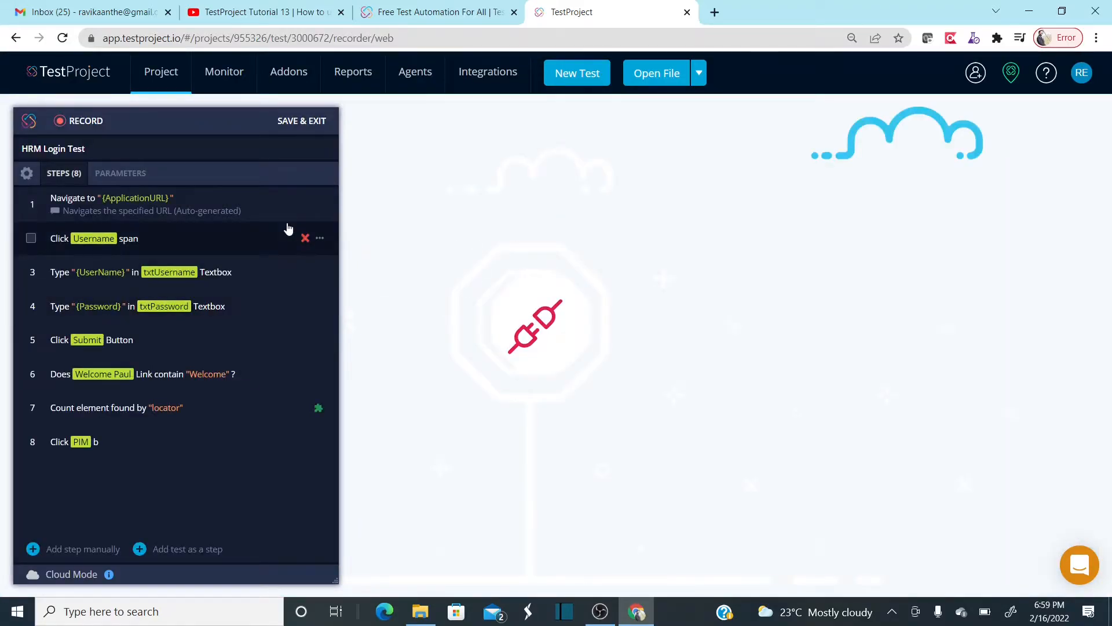
{"action": "left_click", "coordinate": [92, 120]}
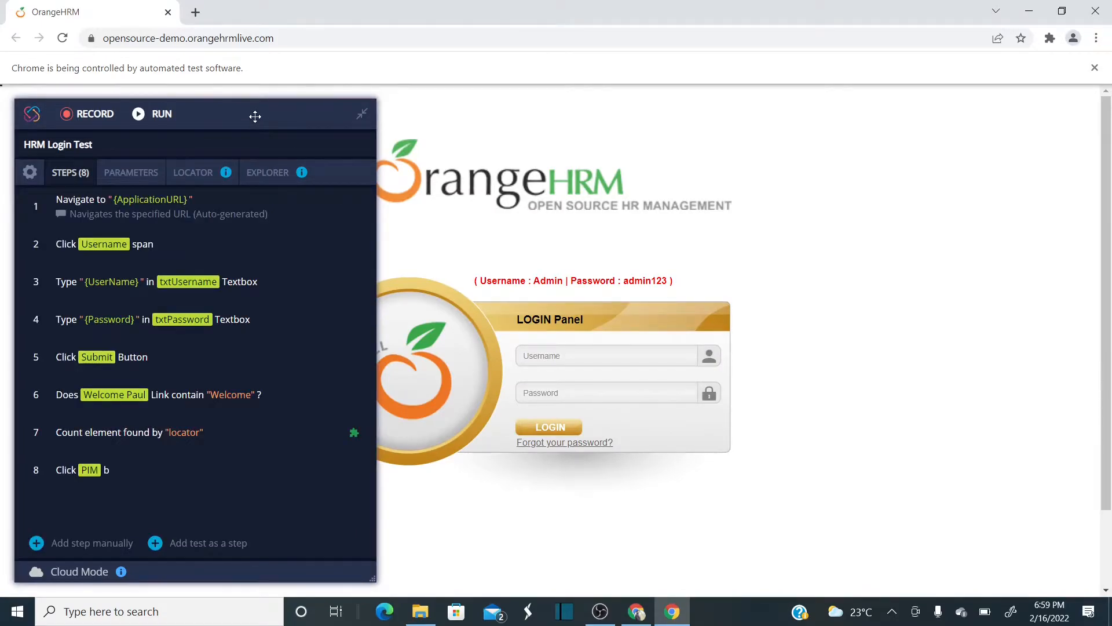
- Run HRM Login Test up to step 5 with Run until here, reaching the OrangeHRM dashboard
{"action": "mouse_move", "coordinate": [255, 114]}
{"action": "left_mouse_down"}
{"action": "mouse_move", "coordinate": [596, 141]}
{"action": "mouse_move", "coordinate": [454, 117]}
{"action": "mouse_move", "coordinate": [248, 124]}
{"action": "left_mouse_up"}
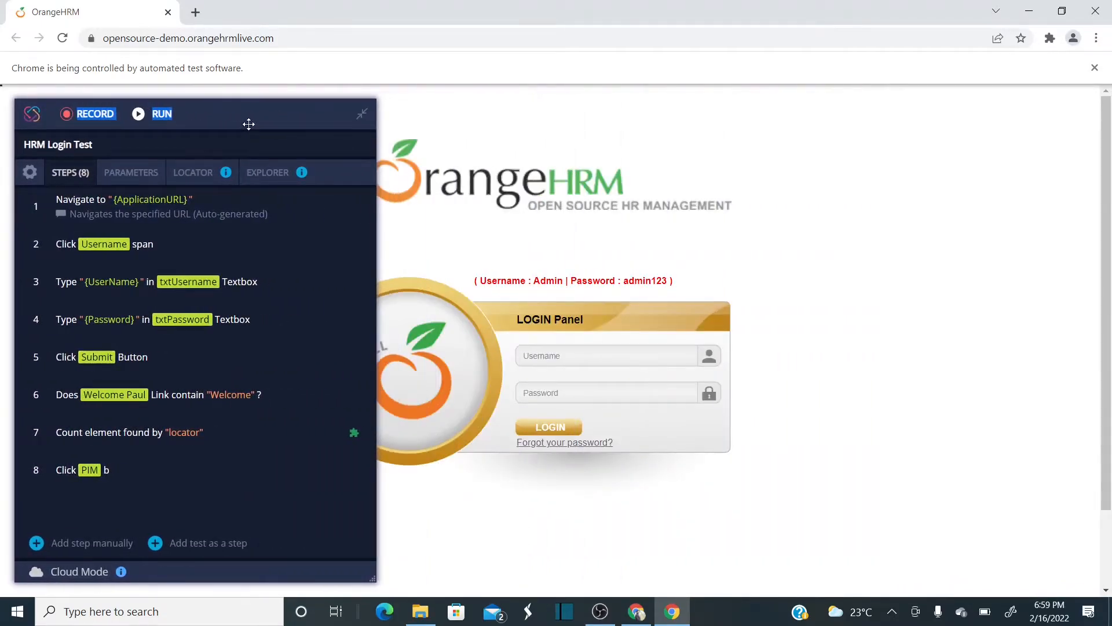
{"action": "mouse_move", "coordinate": [281, 386]}
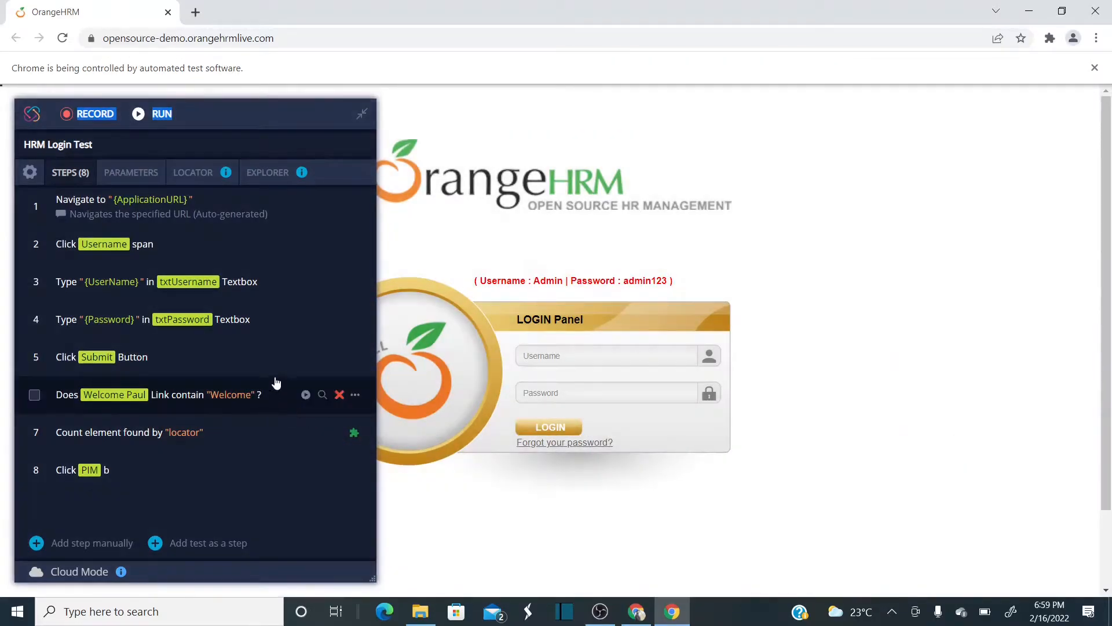
{"action": "mouse_move", "coordinate": [340, 352]}
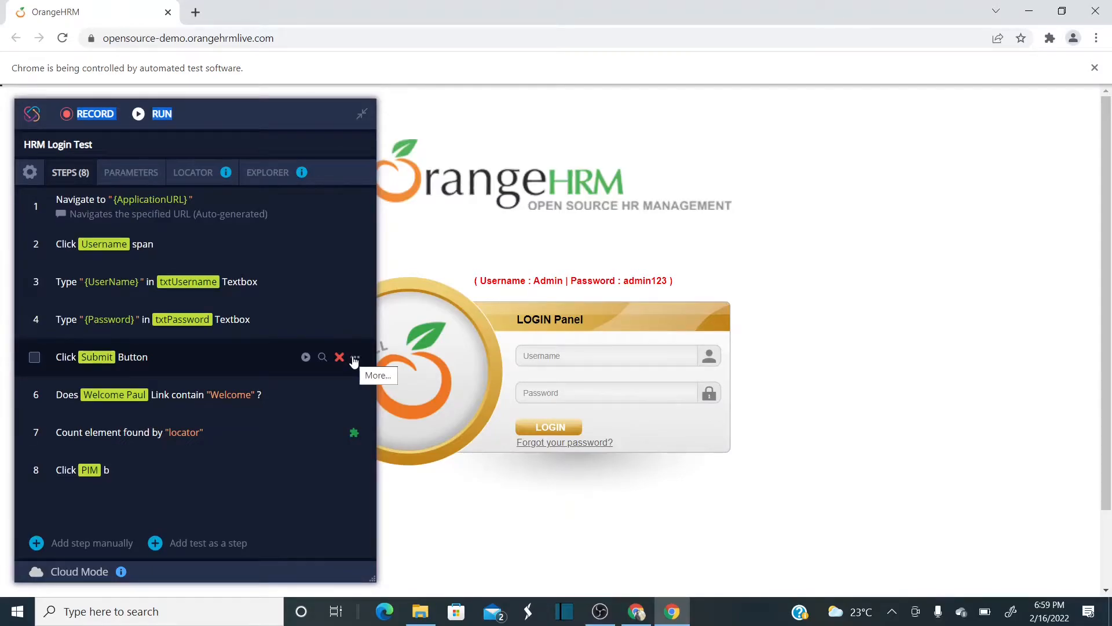
{"action": "left_click", "coordinate": [355, 359]}
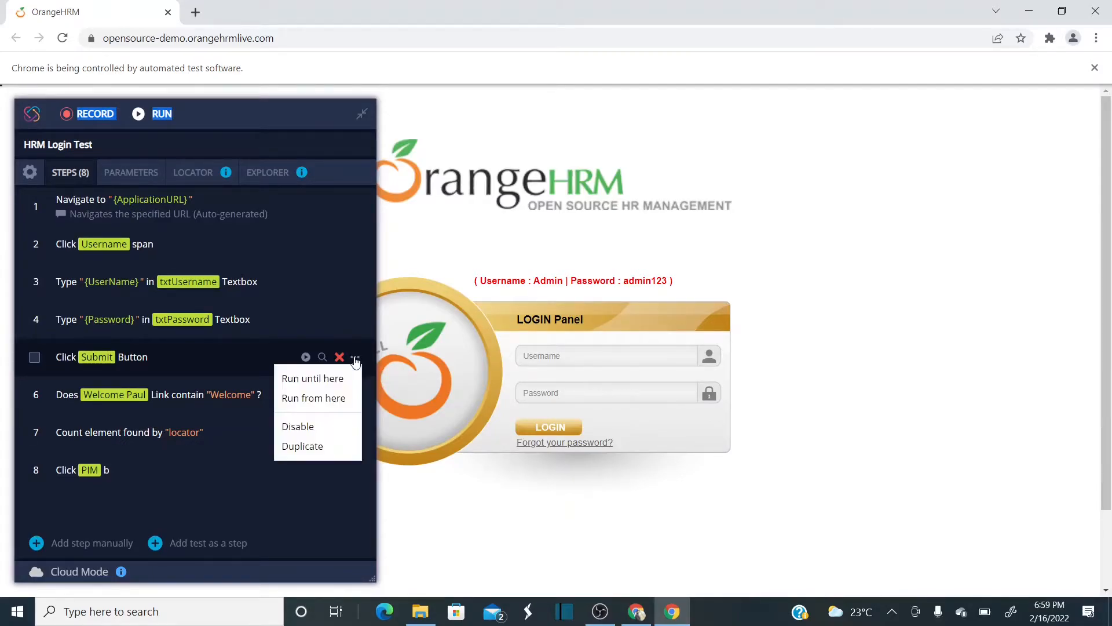
{"action": "left_click", "coordinate": [327, 384]}
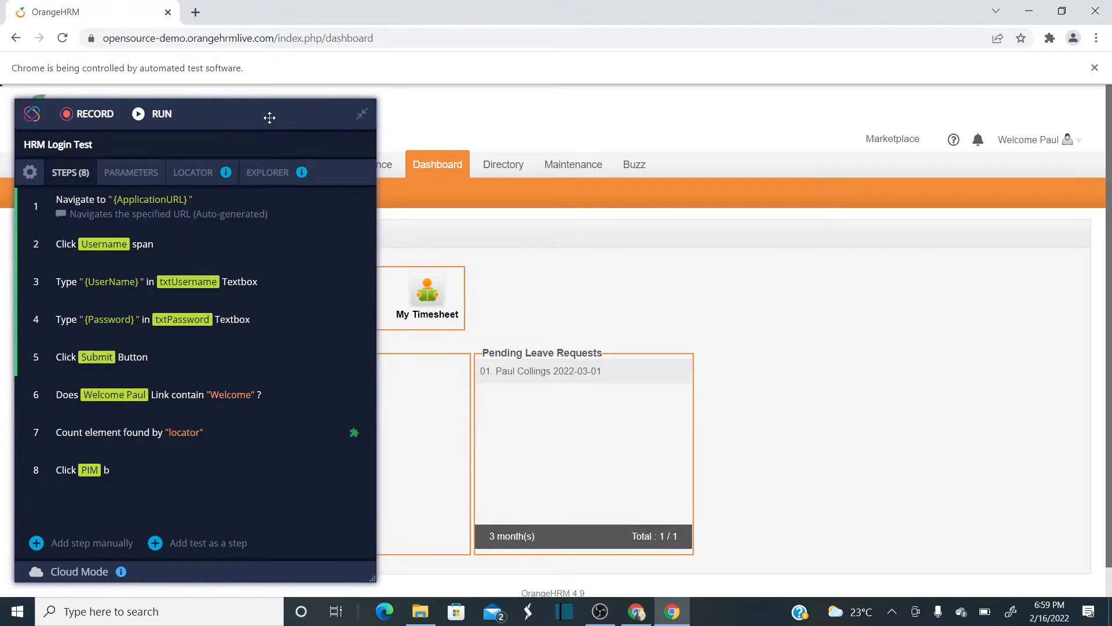
{"action": "left_click_drag", "start_coordinate": [269, 118], "coordinate": [662, 109]}
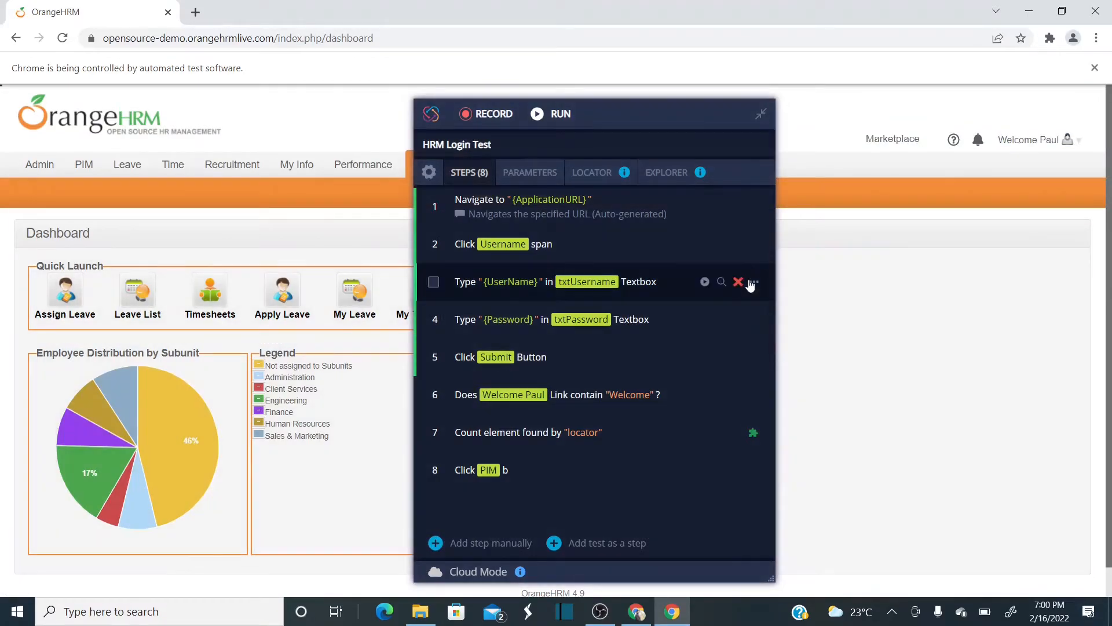
{"action": "left_click_drag", "start_coordinate": [665, 122], "coordinate": [342, 122]}
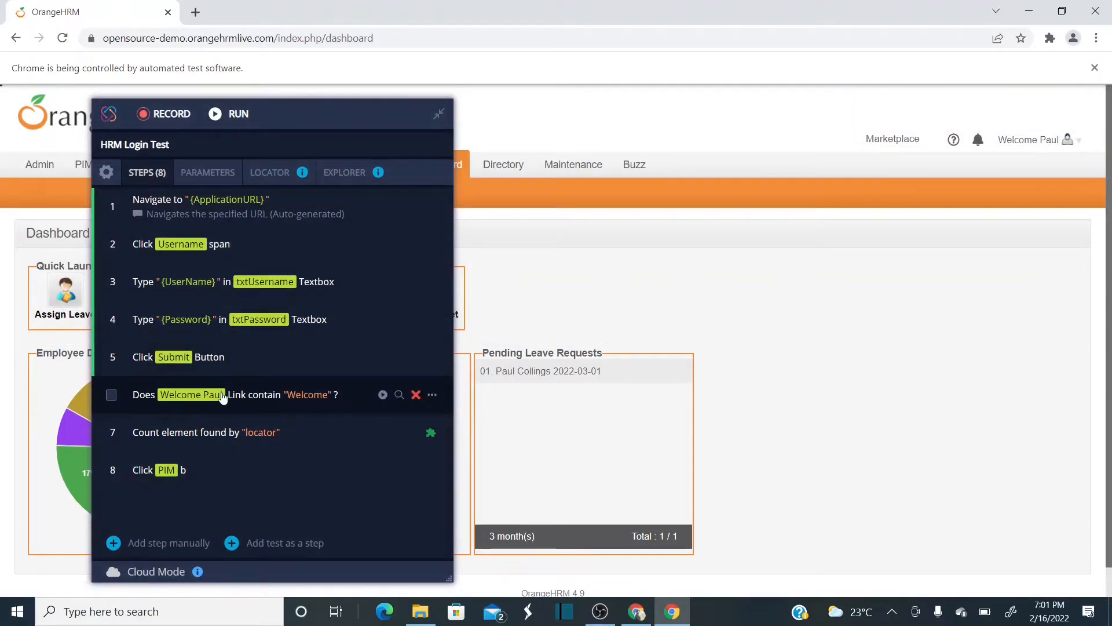
- Edit step 6 and turn off Use Test Default for its Adaptive Wait in Advanced Options
{"action": "left_click", "coordinate": [222, 396]}
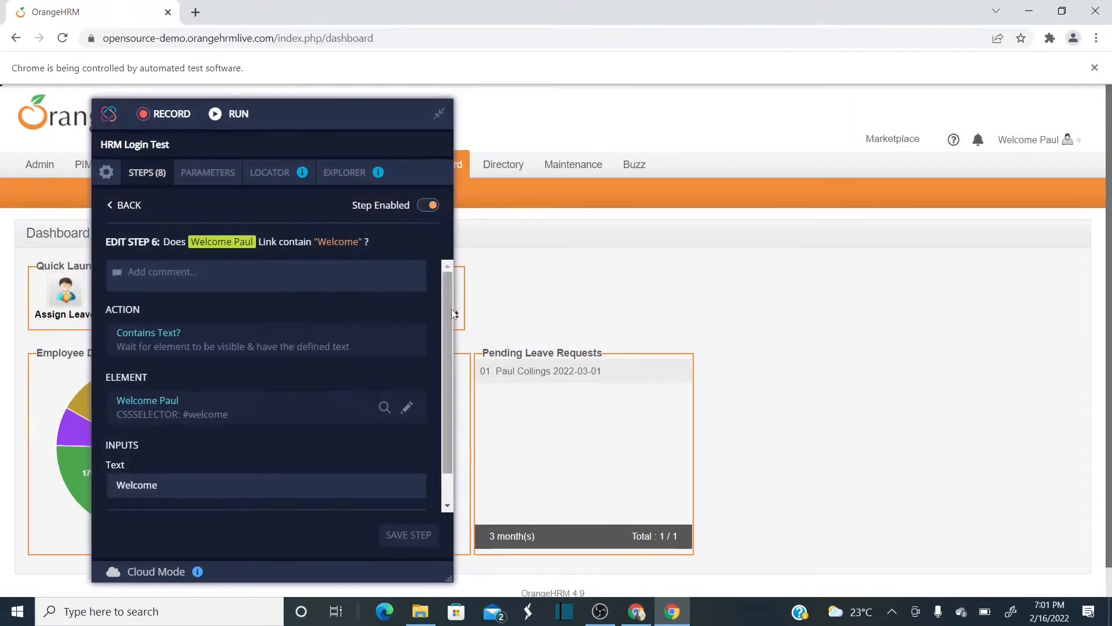
{"action": "left_click_drag", "start_coordinate": [447, 299], "coordinate": [455, 374]}
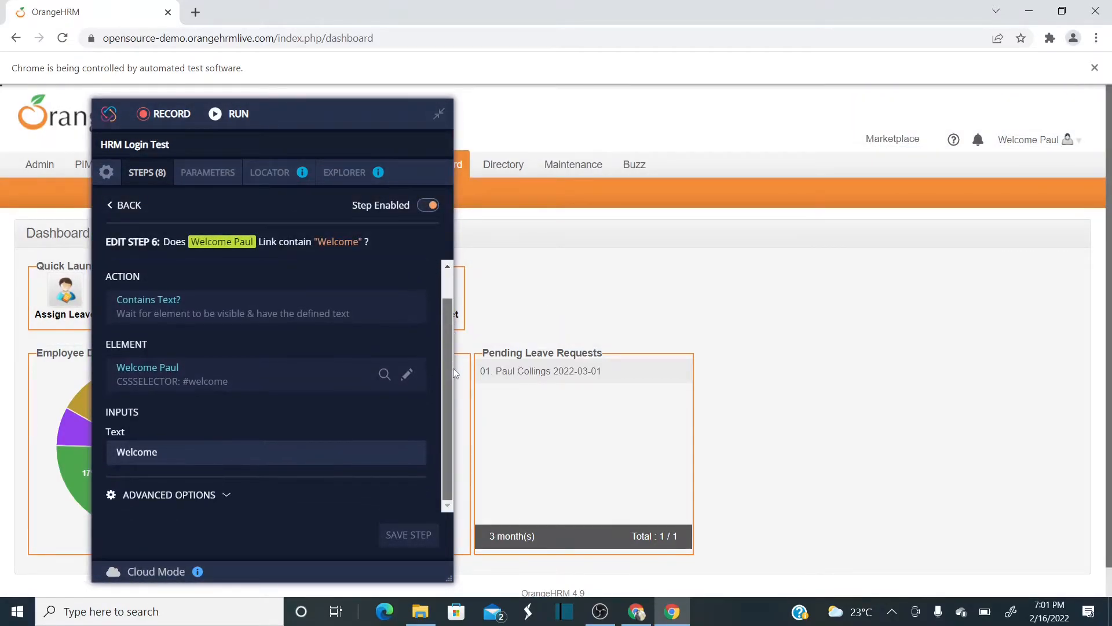
{"action": "left_click", "coordinate": [186, 498]}
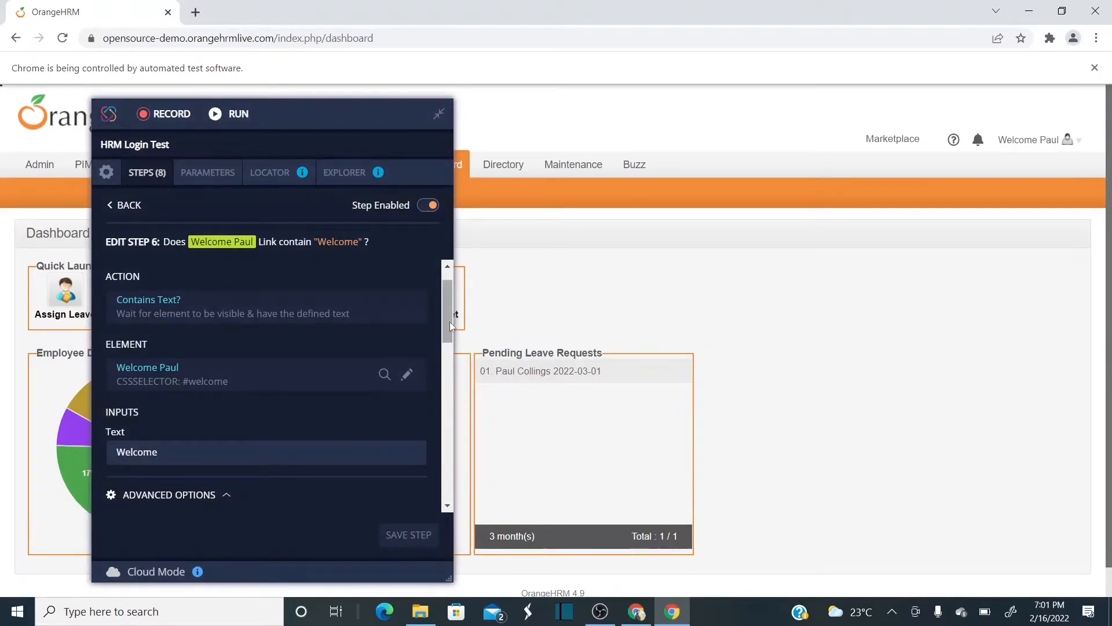
{"action": "left_click_drag", "start_coordinate": [450, 322], "coordinate": [443, 484]}
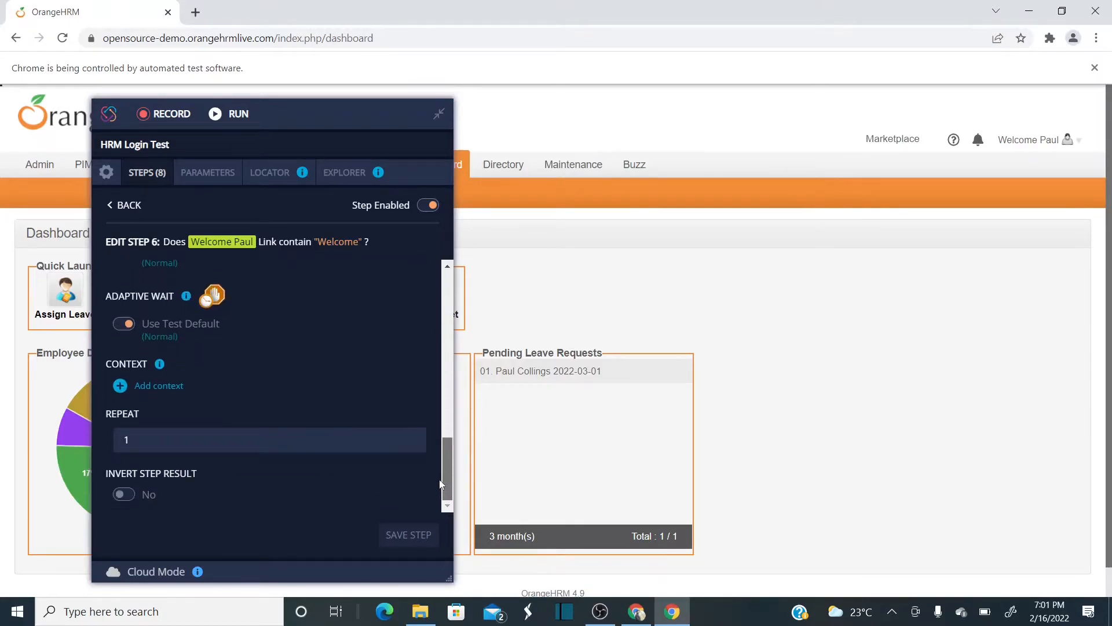
{"action": "left_click", "coordinate": [122, 328]}
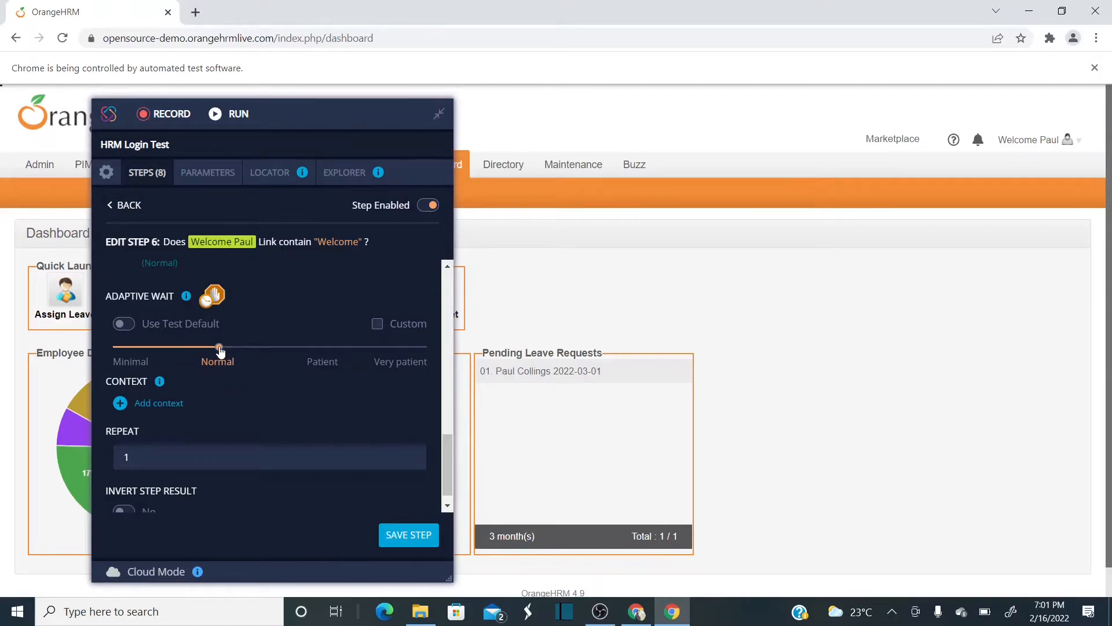
- Compare the Patient and Very patient adaptive wait levels against their millisecond values
{"action": "left_click", "coordinate": [376, 323]}
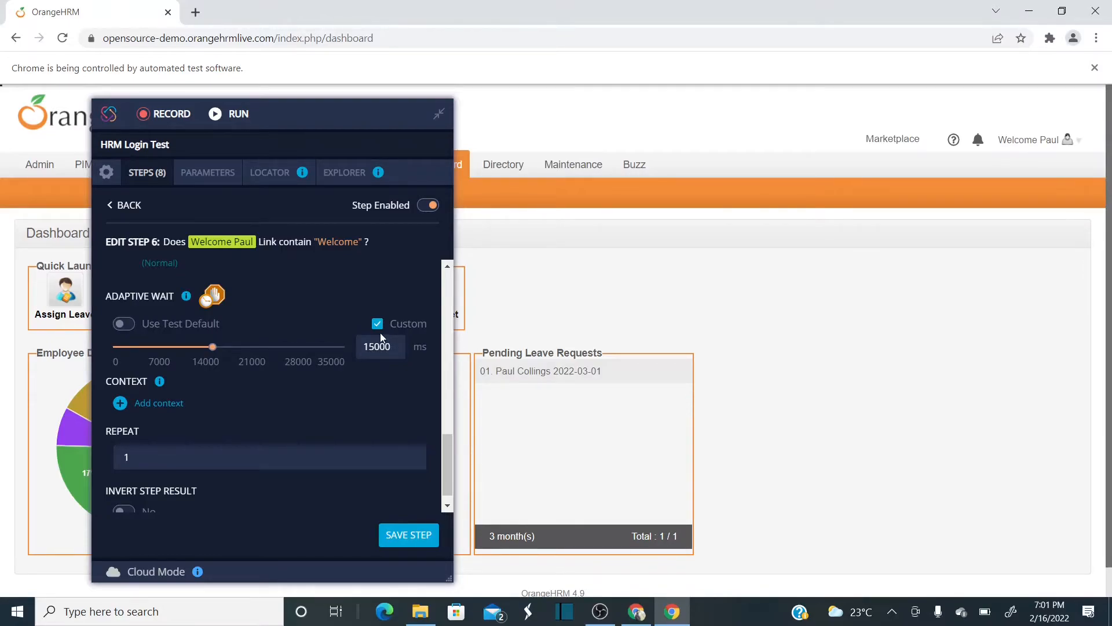
{"action": "left_click", "coordinate": [380, 328]}
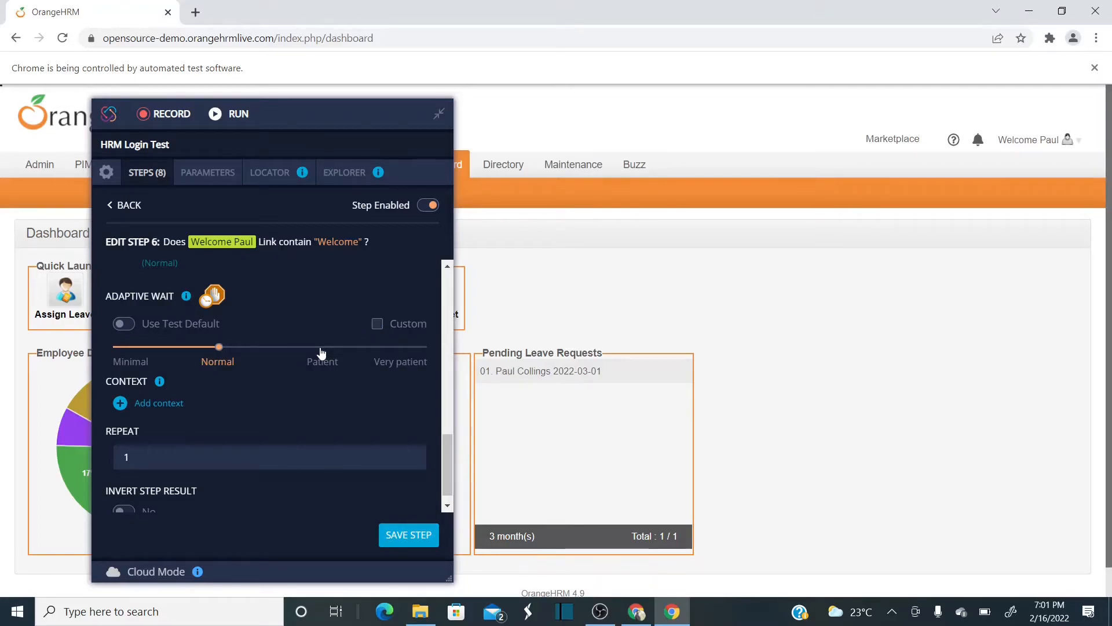
{"action": "left_click", "coordinate": [321, 350]}
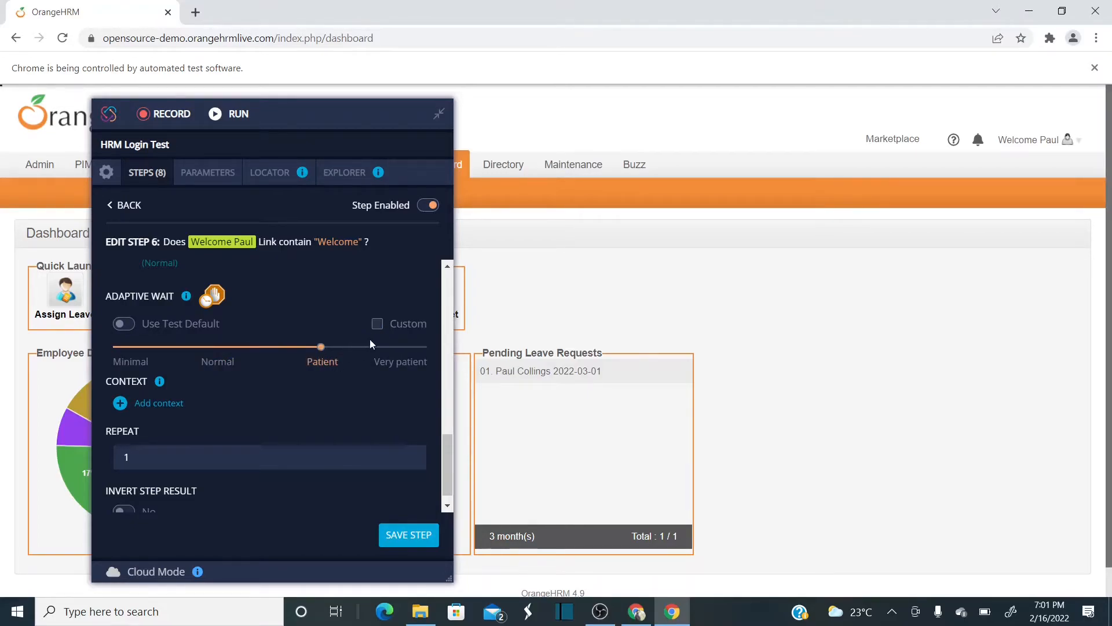
{"action": "left_click", "coordinate": [378, 324]}
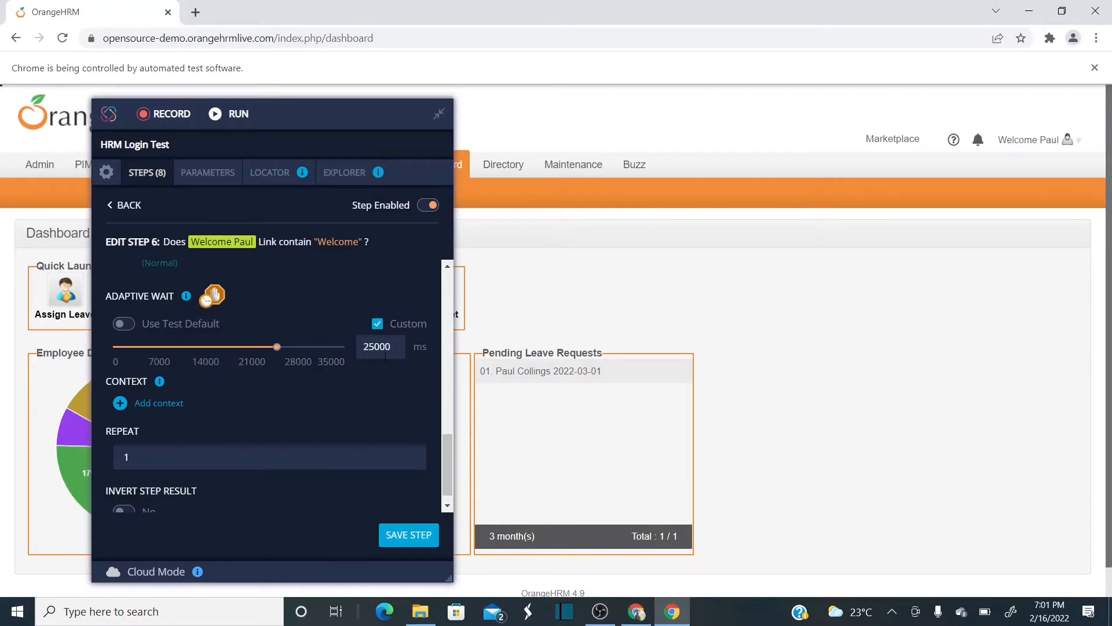
{"action": "left_click", "coordinate": [378, 324]}
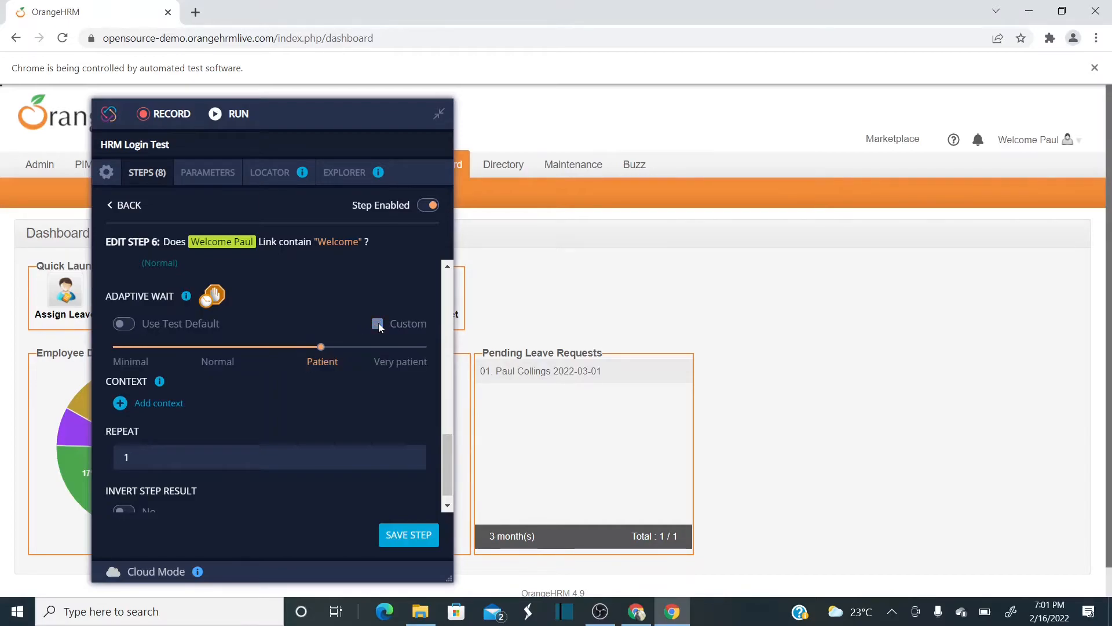
{"action": "left_click", "coordinate": [403, 349]}
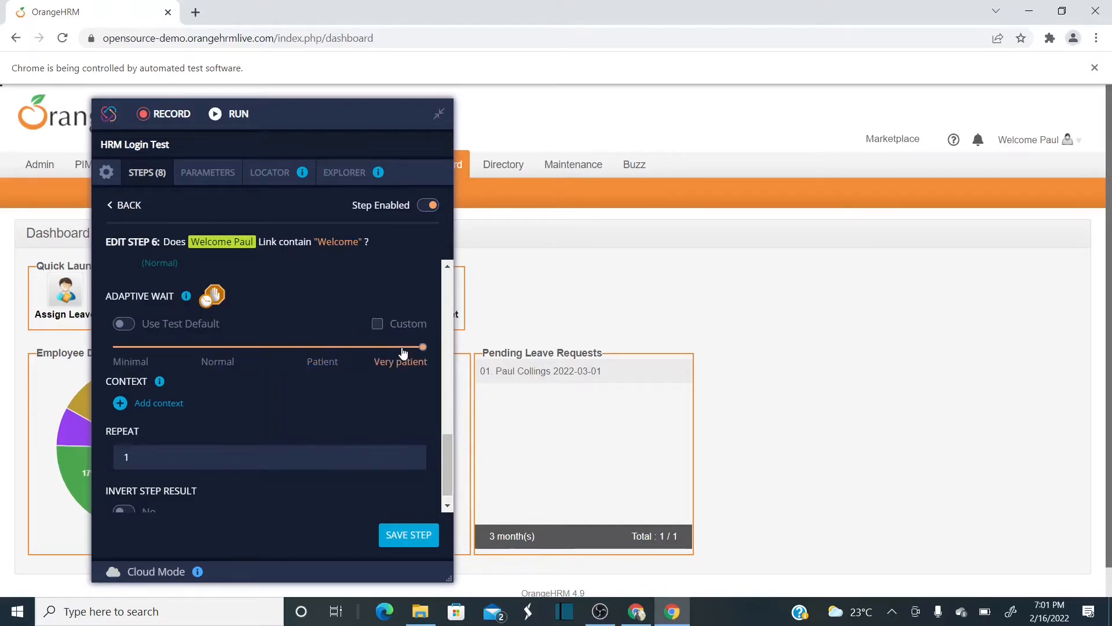
{"action": "left_click", "coordinate": [378, 325]}
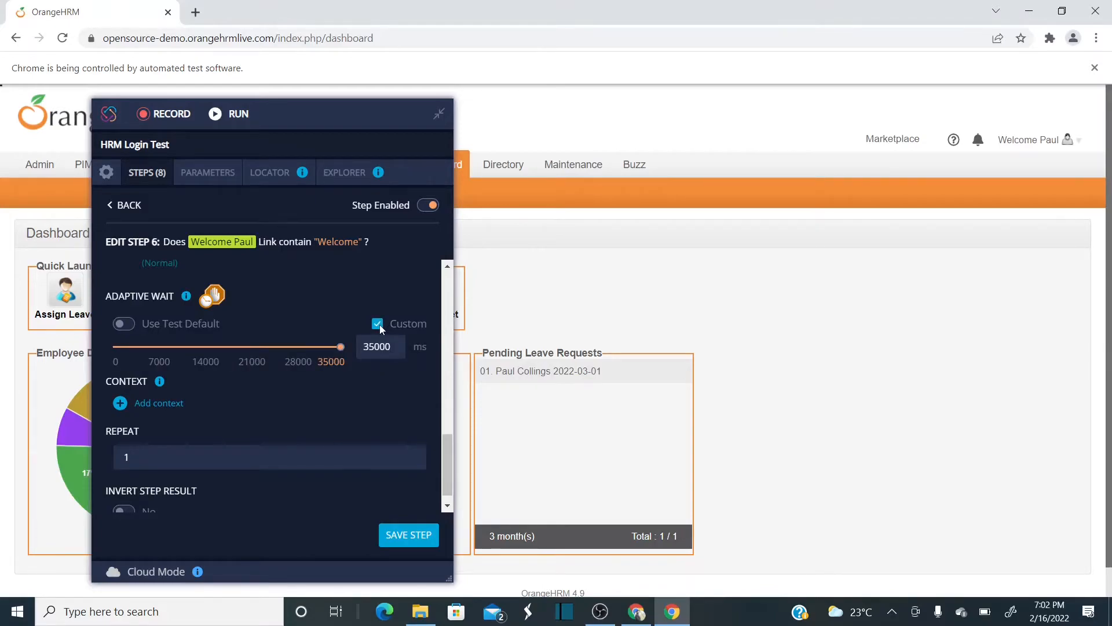
{"action": "left_click", "coordinate": [378, 324]}
- Try a custom 50000 ms wait, then settle on Normal with Custom at 15000 ms
{"action": "left_click", "coordinate": [378, 324]}
{"action": "left_click_drag", "start_coordinate": [396, 346], "coordinate": [359, 347]}
{"action": "type", "text": "50000"}
{"action": "left_click", "coordinate": [377, 323]}
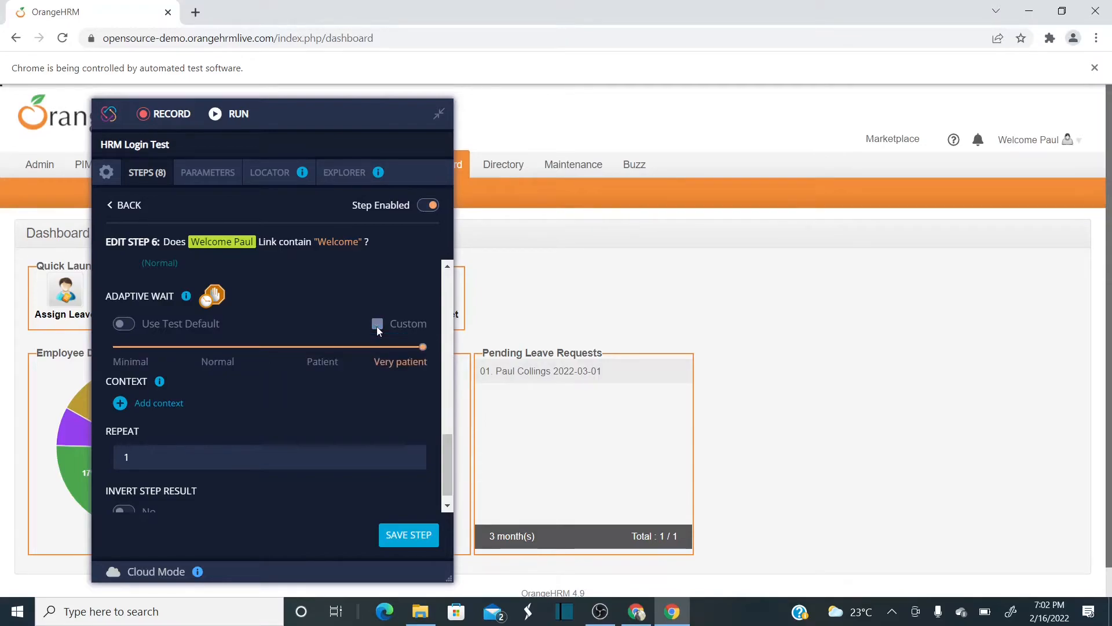
{"action": "left_click", "coordinate": [224, 346]}
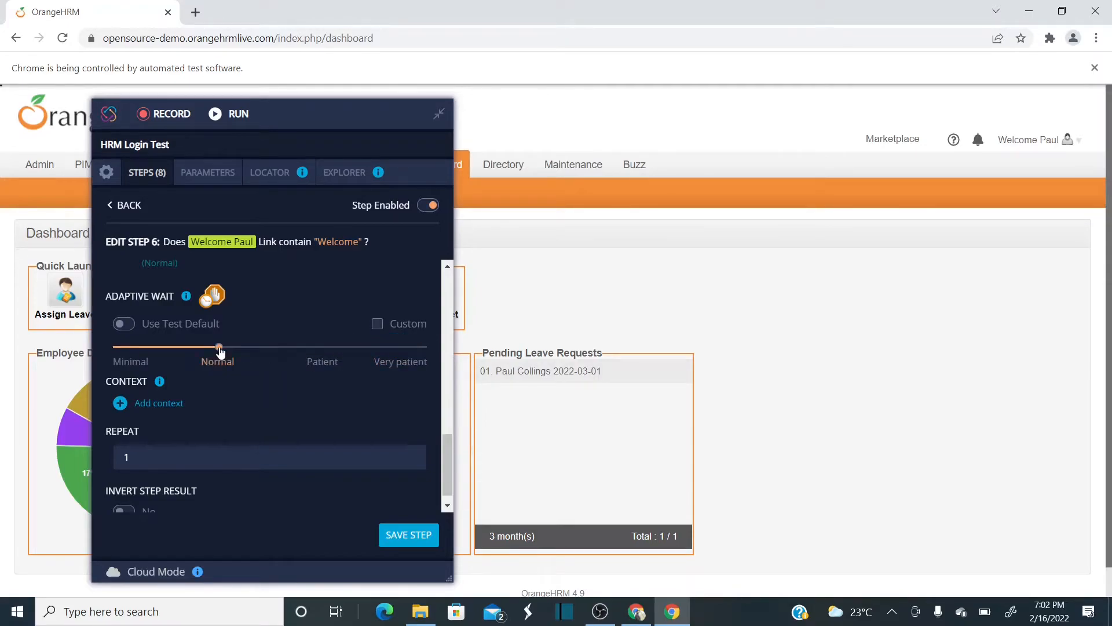
{"action": "left_click", "coordinate": [377, 320]}
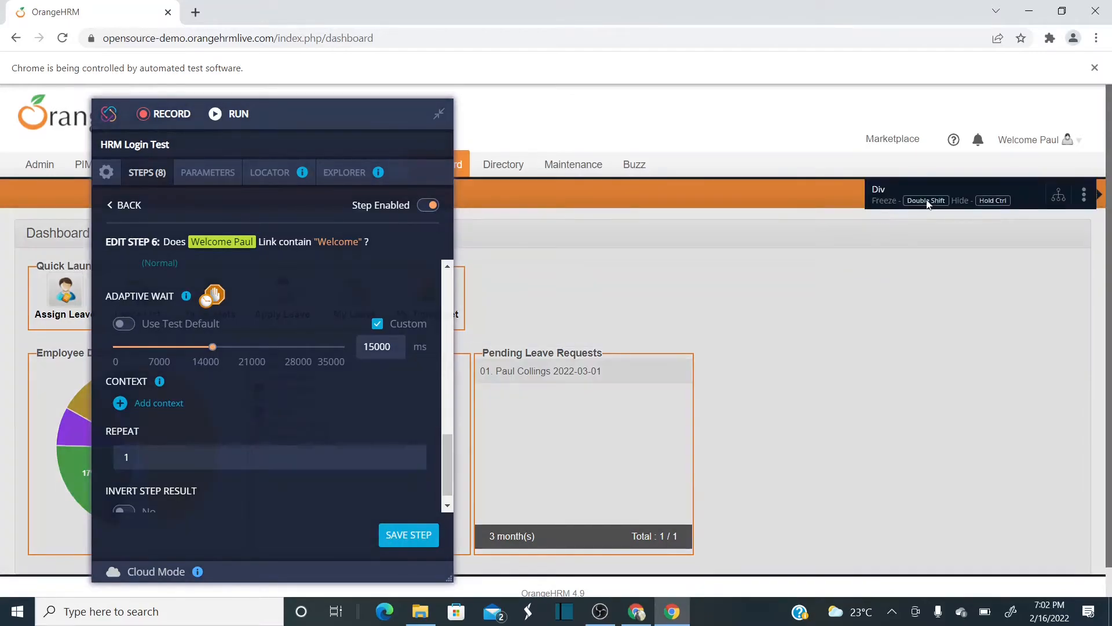
- Recheck the wait levels, keep Custom at 15000 ms, and save step 6
{"action": "mouse_move", "coordinate": [1037, 141]}
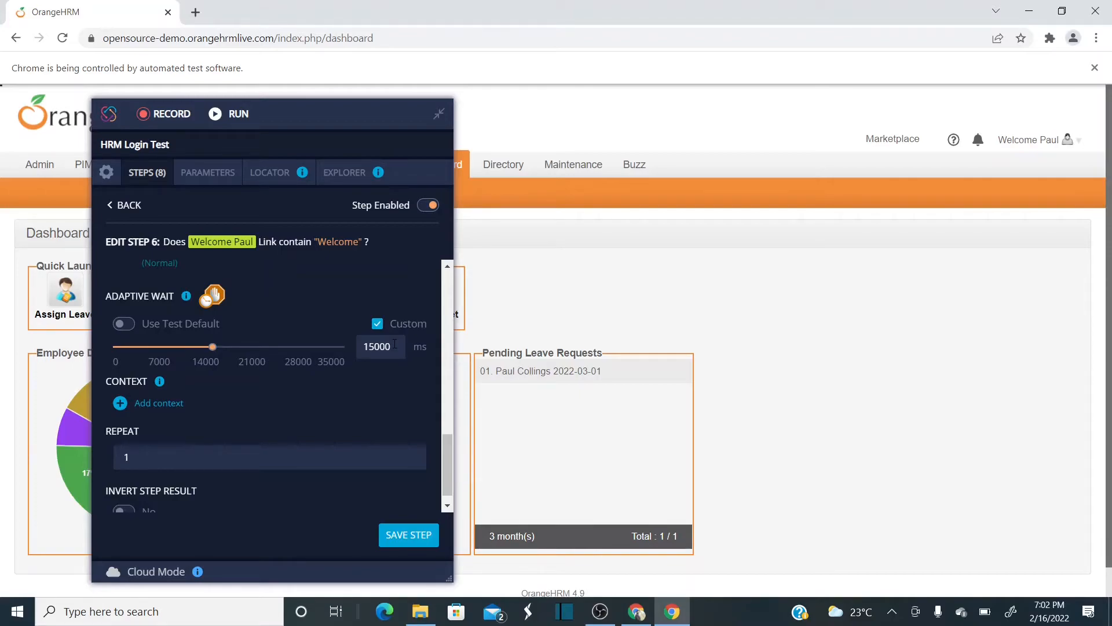
{"action": "left_click_drag", "start_coordinate": [394, 344], "coordinate": [360, 345]}
{"action": "left_click", "coordinate": [383, 342]}
{"action": "left_click", "coordinate": [378, 325]}
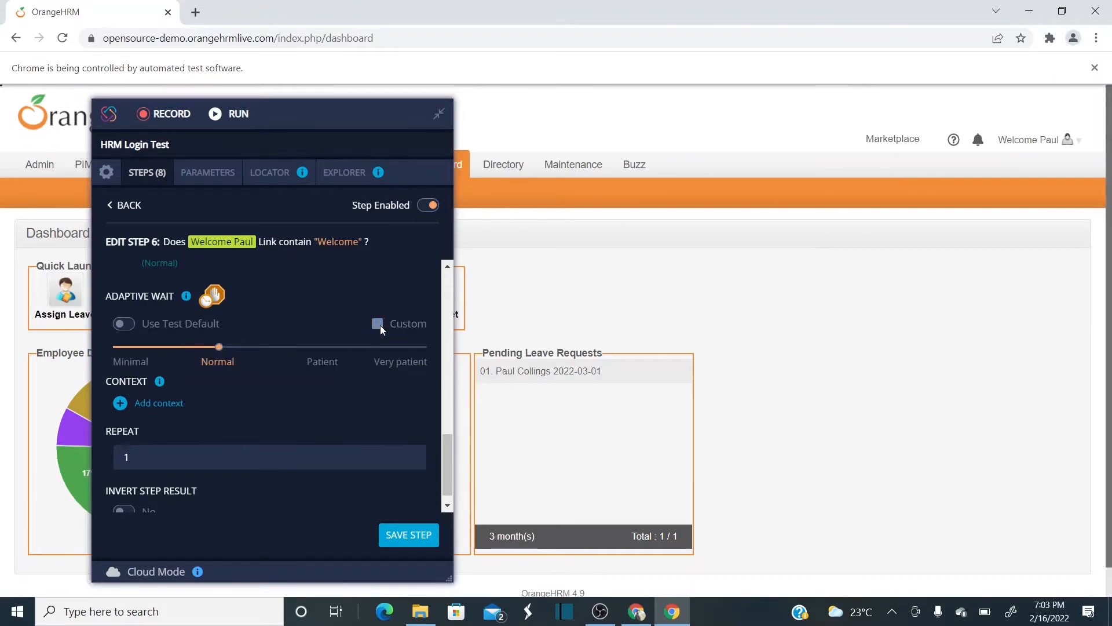
{"action": "left_click", "coordinate": [322, 347]}
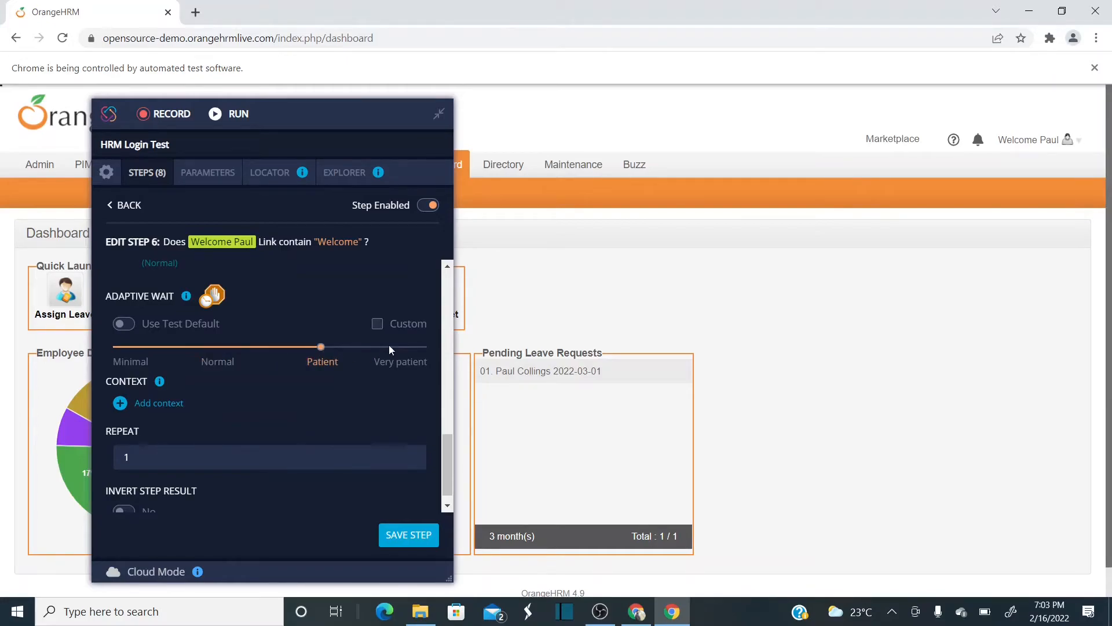
{"action": "left_click", "coordinate": [393, 347]}
{"action": "left_click", "coordinate": [322, 348]}
{"action": "left_click", "coordinate": [223, 347]}
{"action": "left_click", "coordinate": [374, 325]}
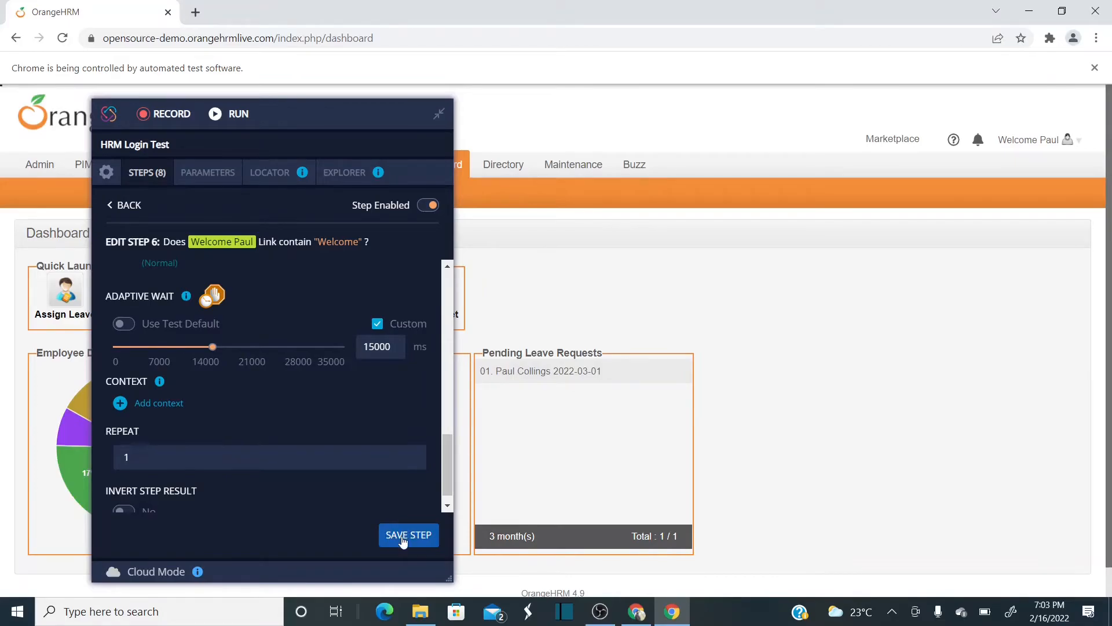
{"action": "left_click", "coordinate": [403, 535]}
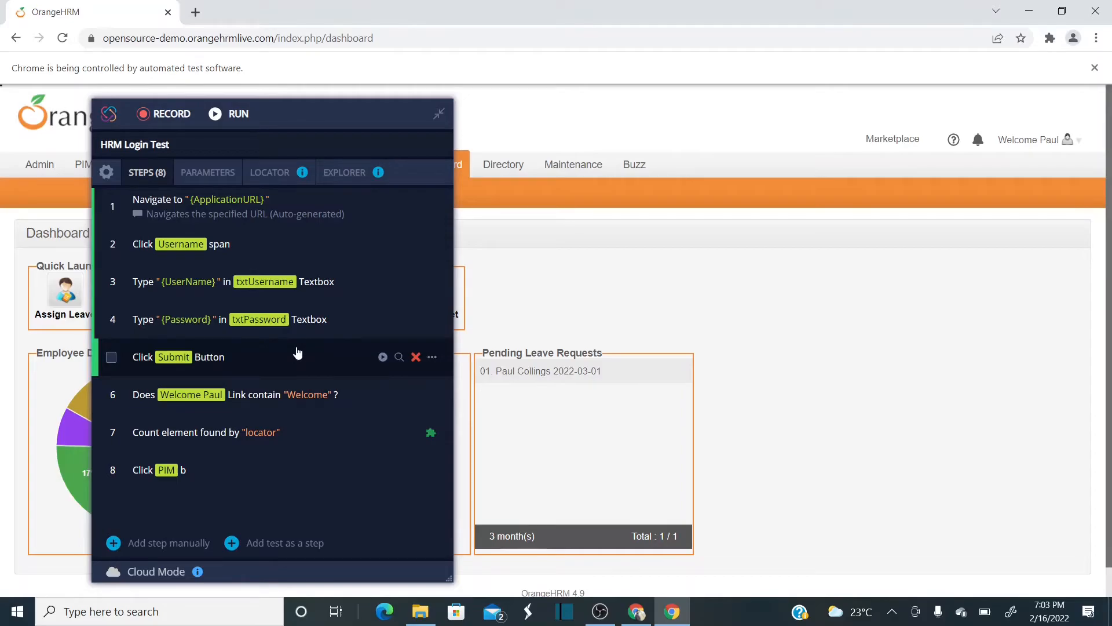
- Add a new manual step using the Pause action found by searching 'pause'
{"action": "left_click", "coordinate": [118, 551]}
{"action": "left_click", "coordinate": [212, 370]}
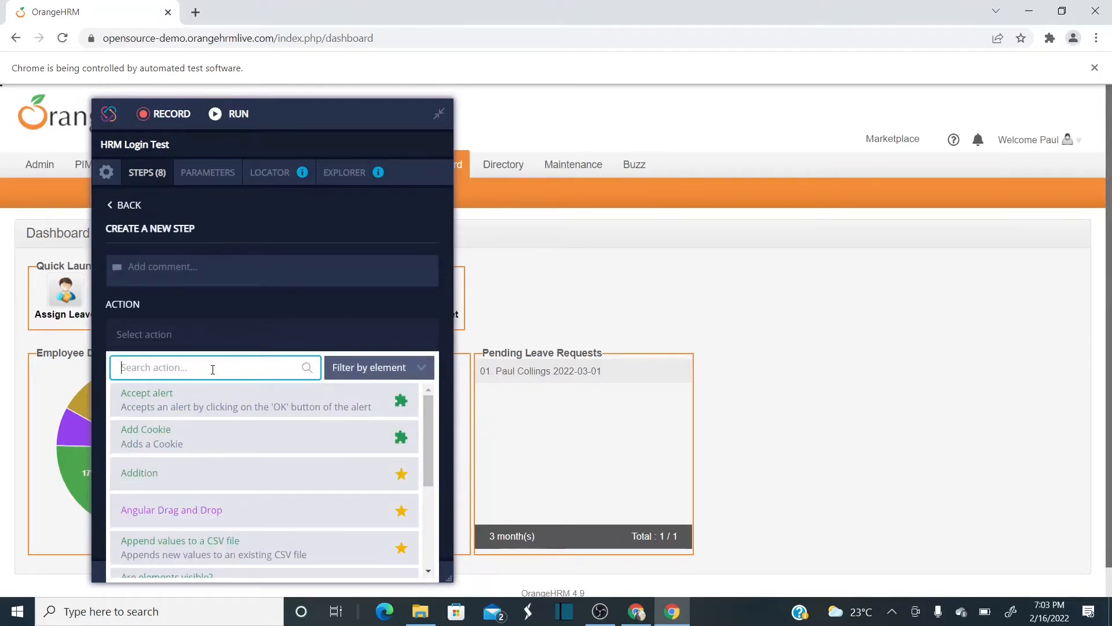
{"action": "type", "text": "pause"}
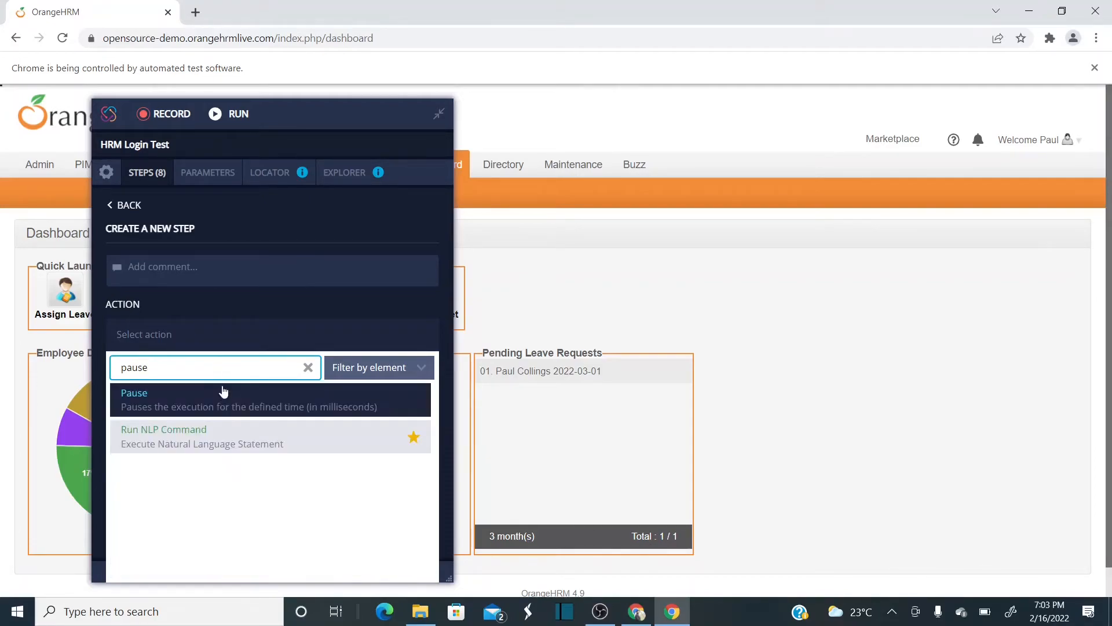
{"action": "left_click", "coordinate": [201, 409]}
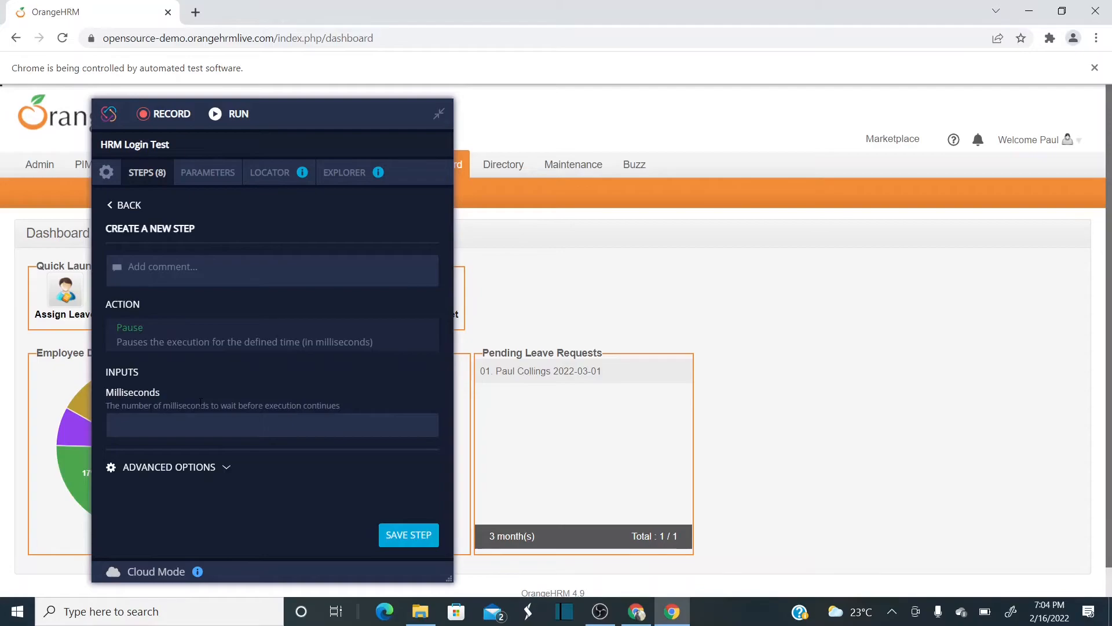
- Set the pause to 15000 milliseconds, save it, and move it up to step 6
{"action": "left_click", "coordinate": [216, 429]}
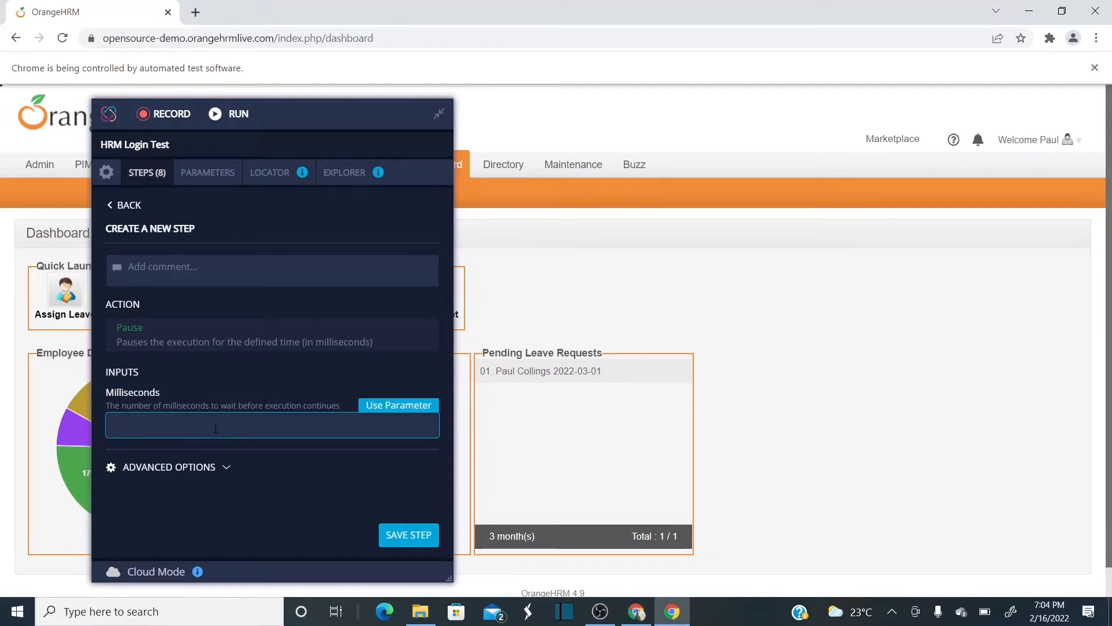
{"action": "type", "text": "20000"}
{"action": "key", "text": "BackSpace"}
{"action": "key", "text": "BackSpace"}
{"action": "key", "text": "BackSpace"}
{"action": "key", "text": "BackSpace"}
{"action": "key", "text": "BackSpace"}
{"action": "type", "text": "150000"}
{"action": "key", "text": "BackSpace"}
{"action": "left_click", "coordinate": [410, 533]}
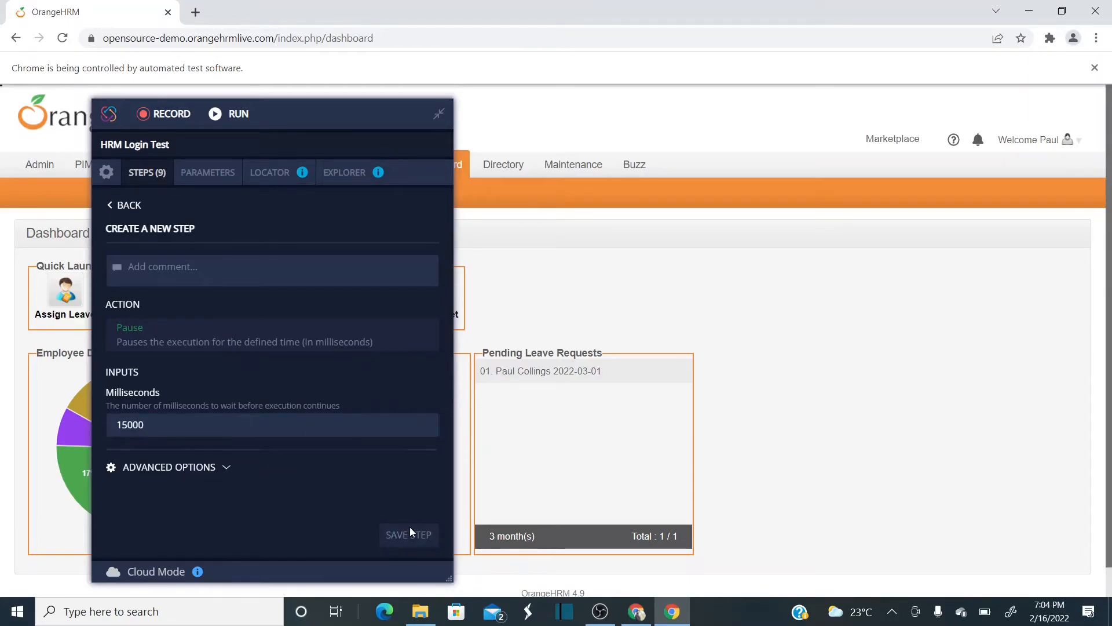
{"action": "left_click_drag", "start_coordinate": [200, 517], "coordinate": [215, 406]}
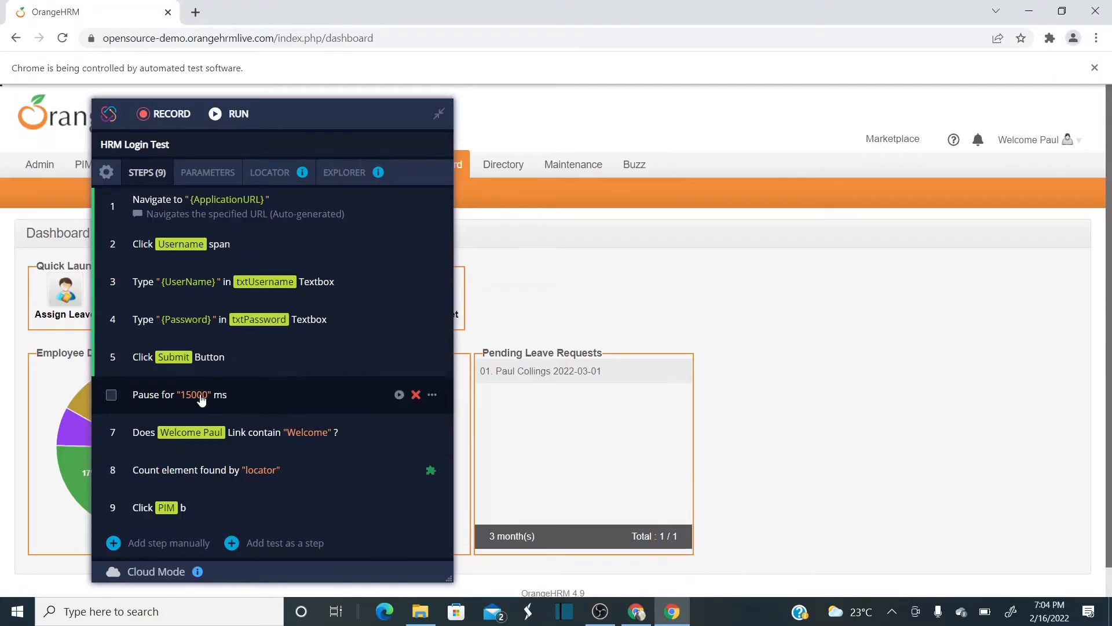
- Review step 7's advanced options, then return to the 9-step list
{"action": "left_click", "coordinate": [291, 437]}
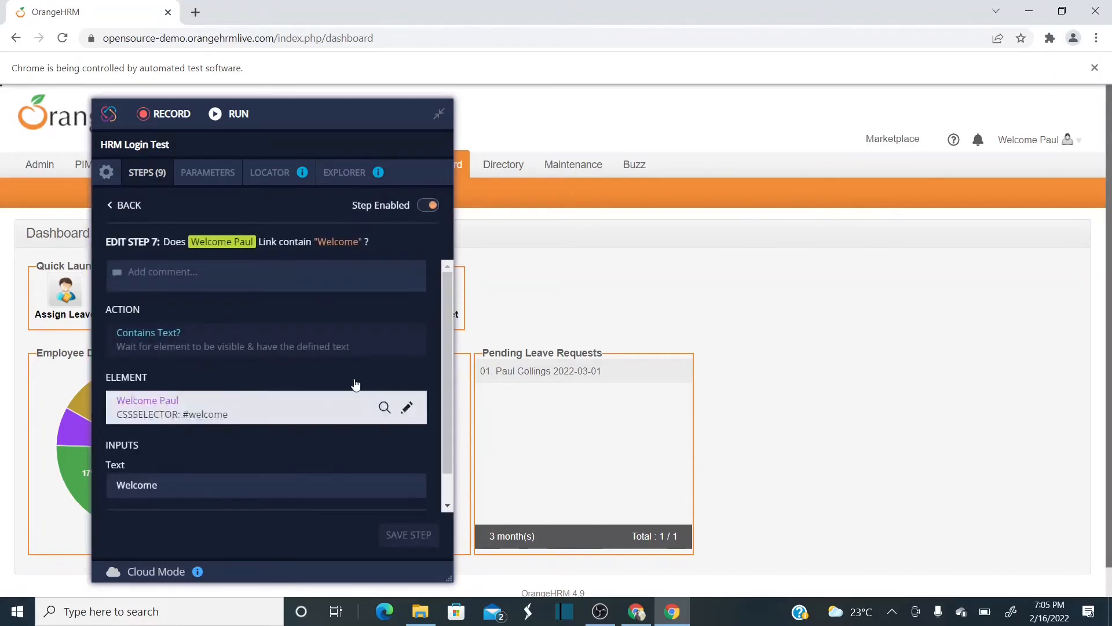
{"action": "scroll", "coordinate": [443, 485], "scroll_direction": "down", "scroll_amount": 1}
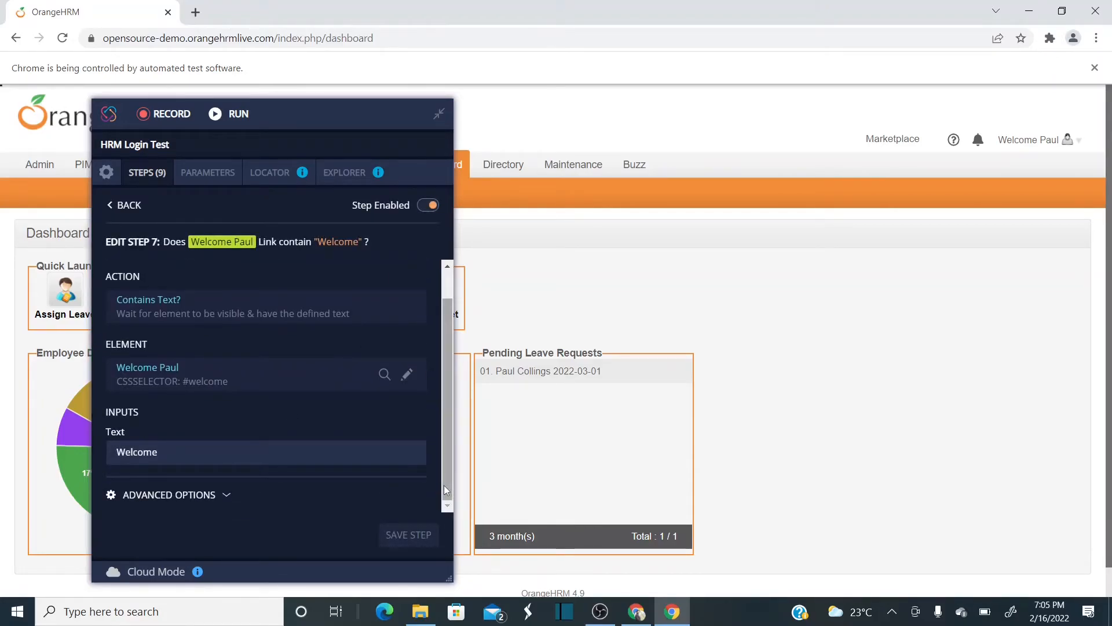
{"action": "left_click", "coordinate": [219, 500]}
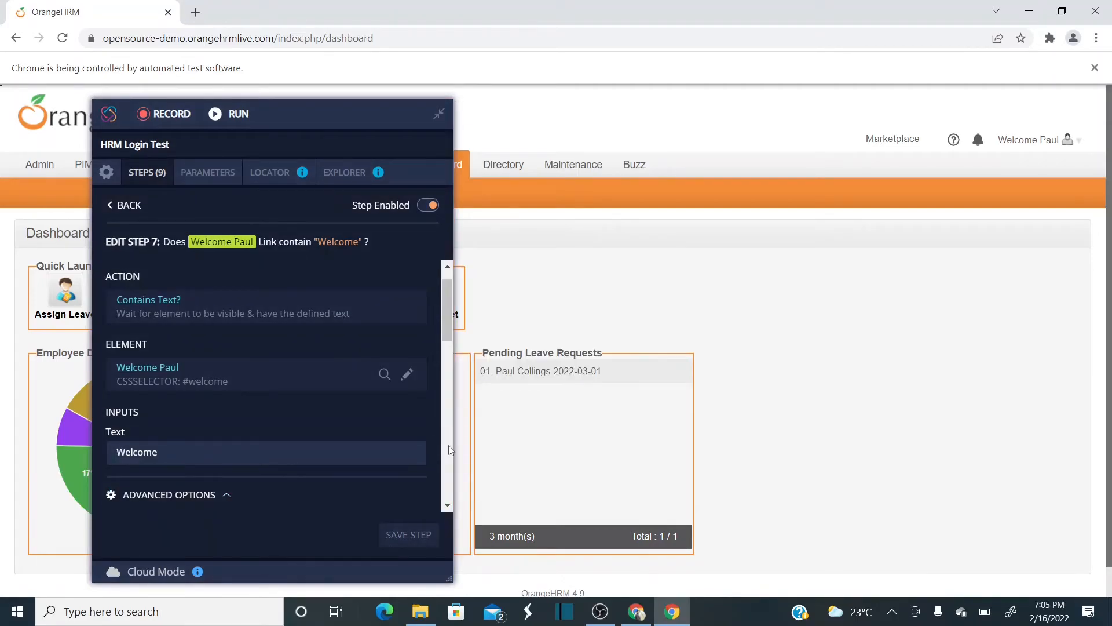
{"action": "left_click", "coordinate": [450, 450]}
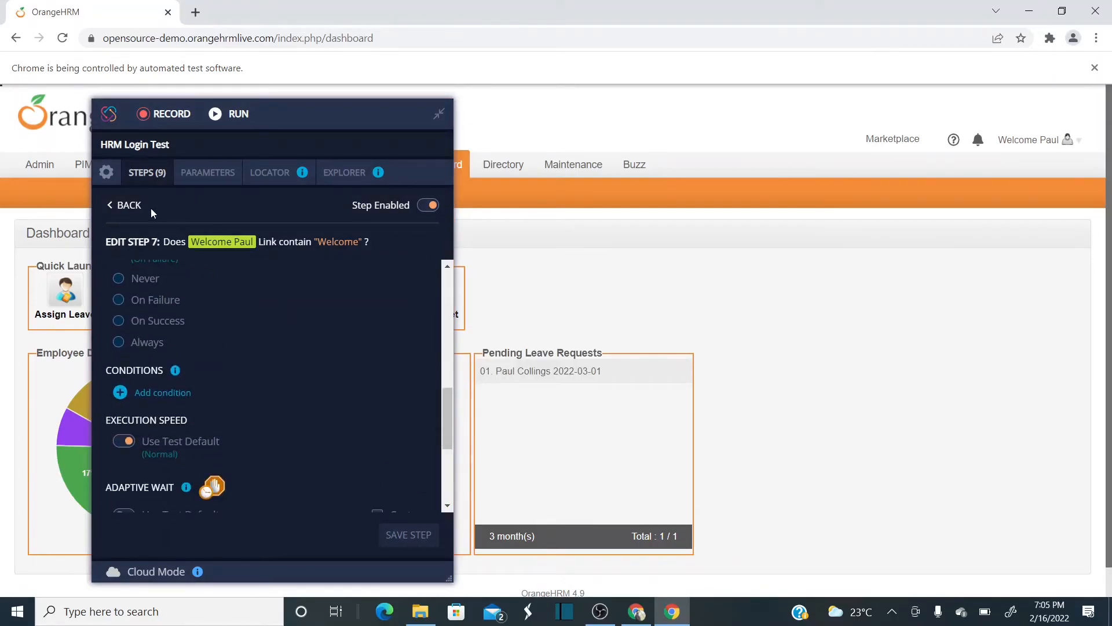
{"action": "left_click", "coordinate": [127, 207]}
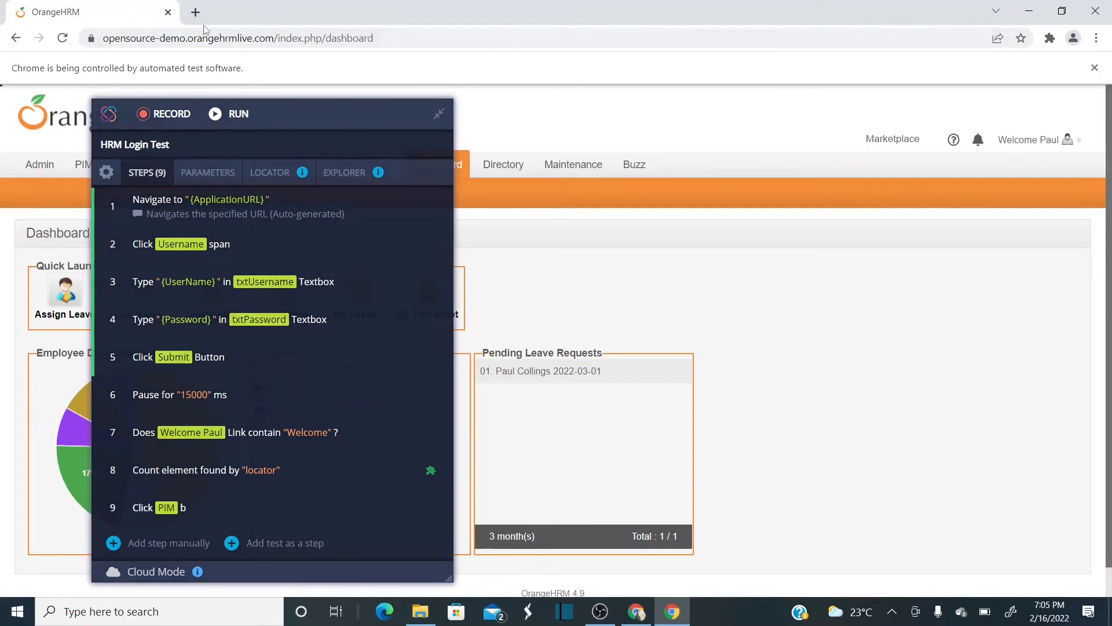
- Go to the TestProject Addons community page and search for 'visible'
{"action": "left_click", "coordinate": [199, 18]}
{"action": "type", "text": "test"}
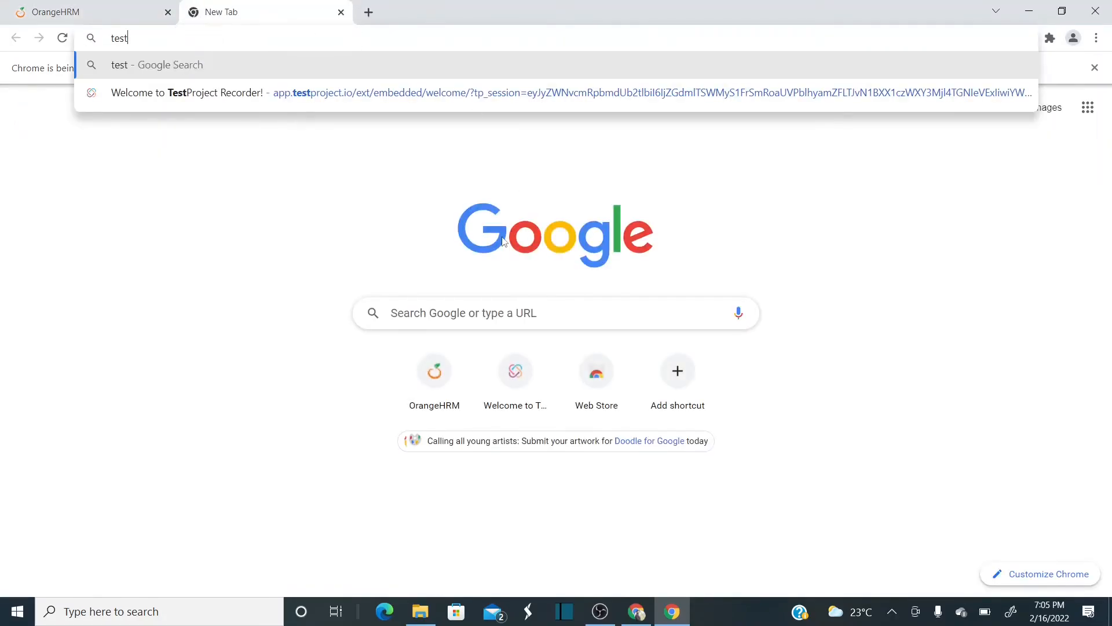
{"action": "left_click", "coordinate": [636, 611]}
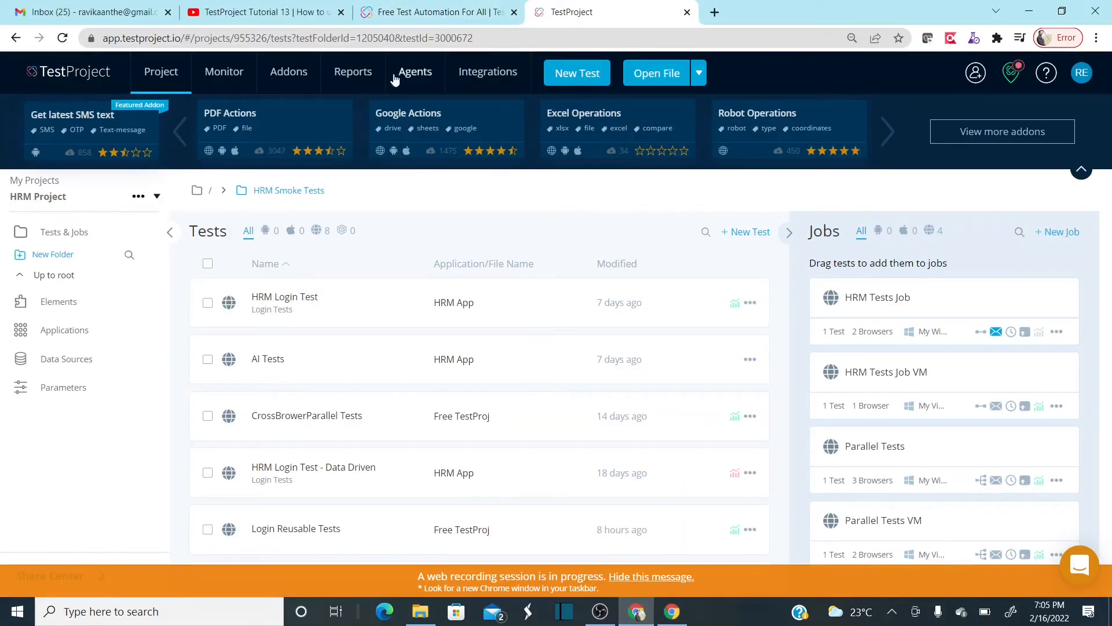
{"action": "left_click", "coordinate": [301, 75]}
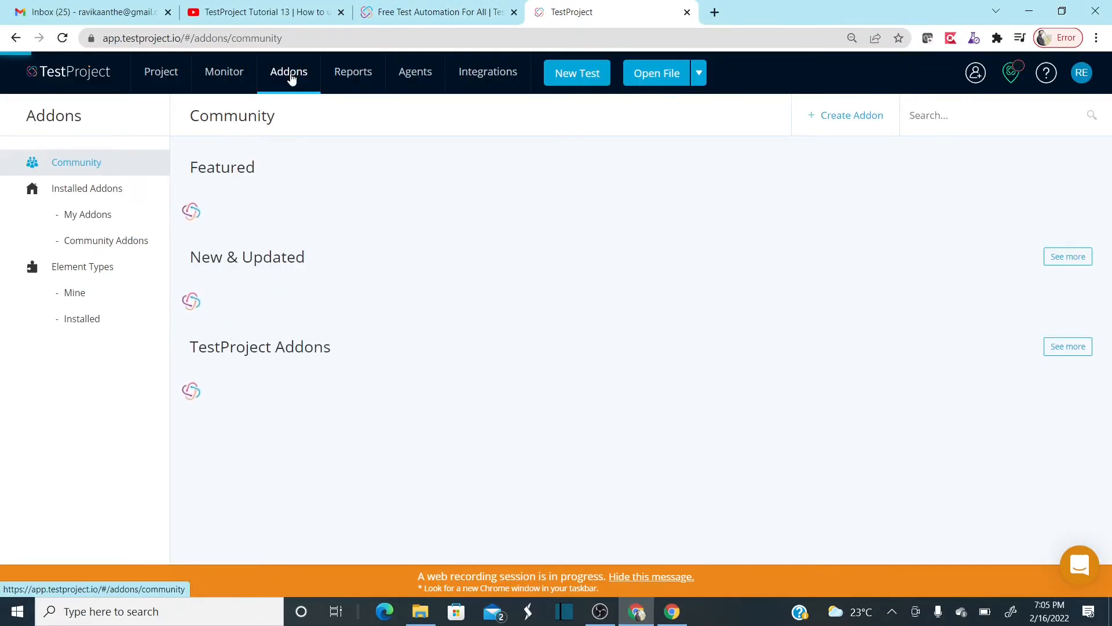
{"action": "mouse_move", "coordinate": [290, 74]}
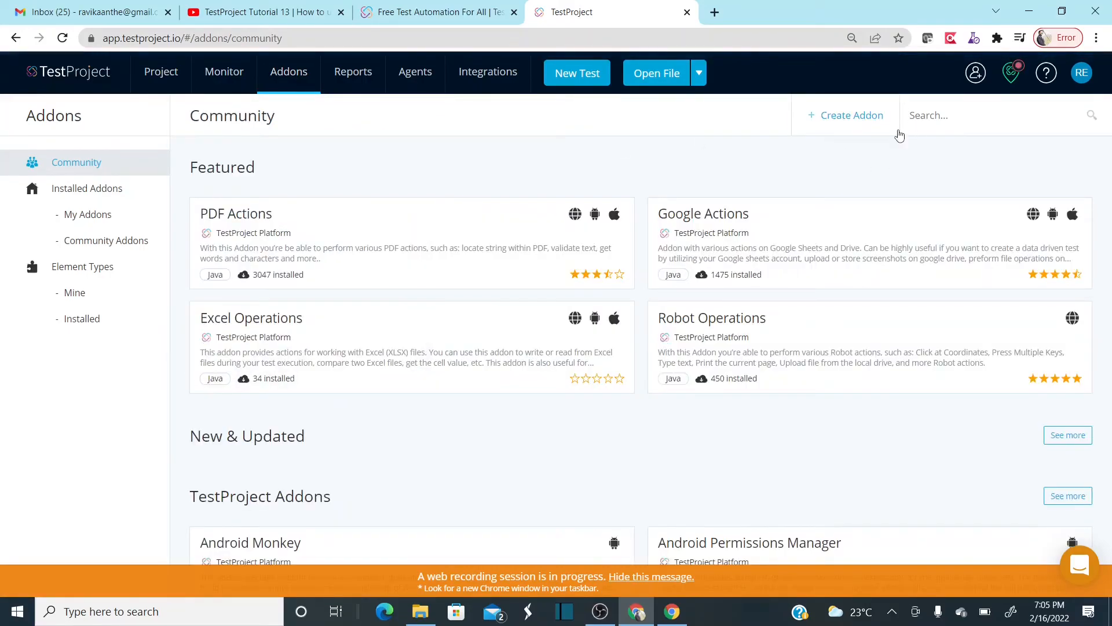
{"action": "left_click", "coordinate": [953, 116]}
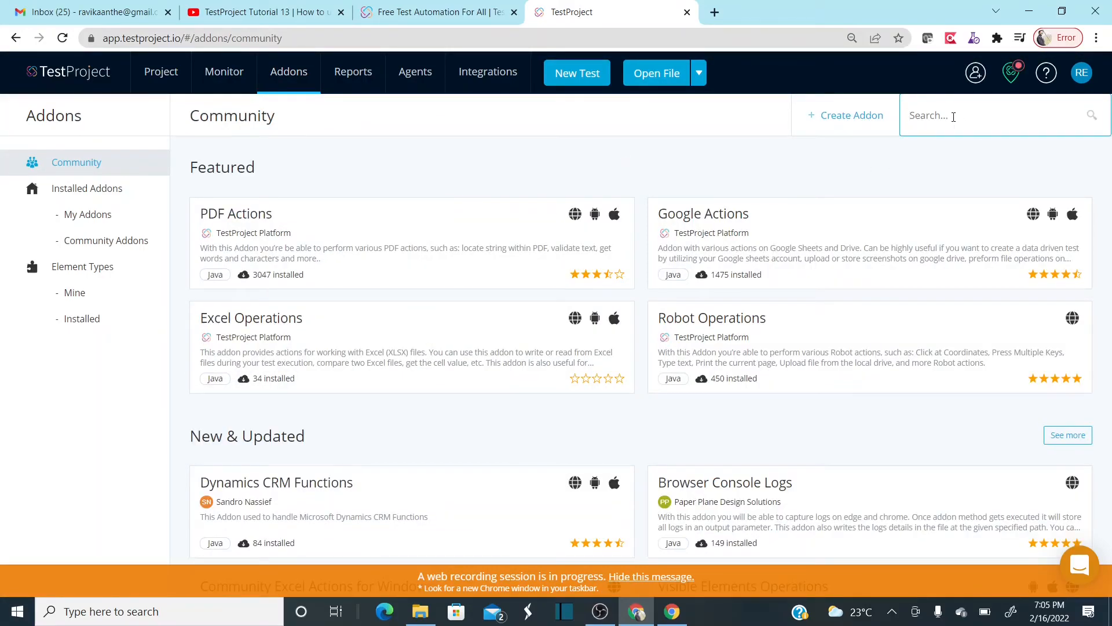
{"action": "type", "text": "visi"}
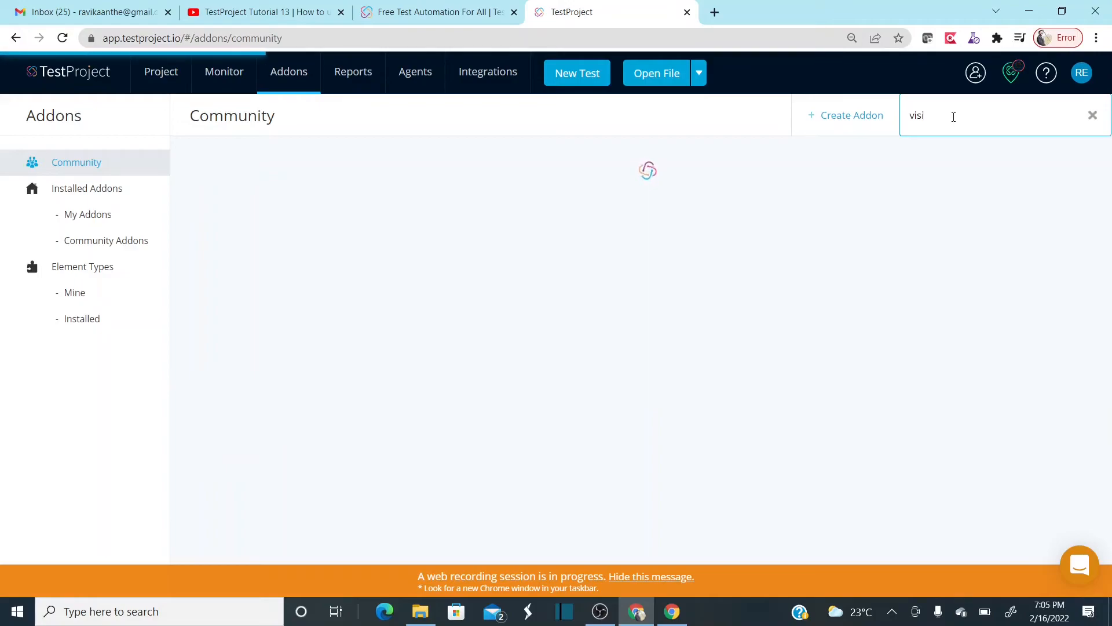
{"action": "type", "text": "ble"}
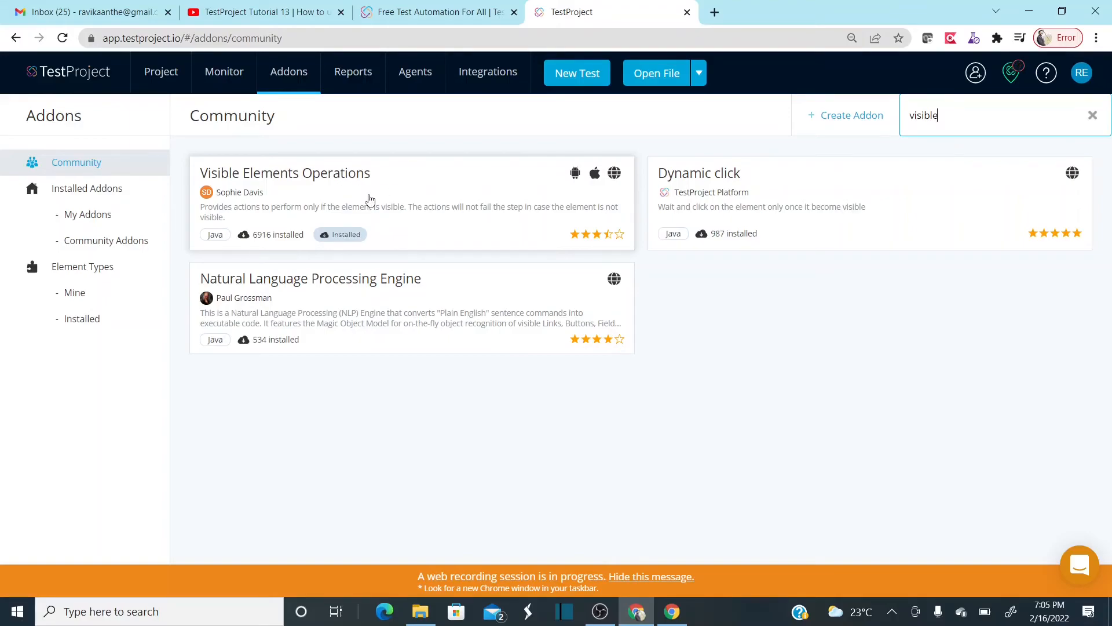
{"action": "left_click", "coordinate": [369, 200]}
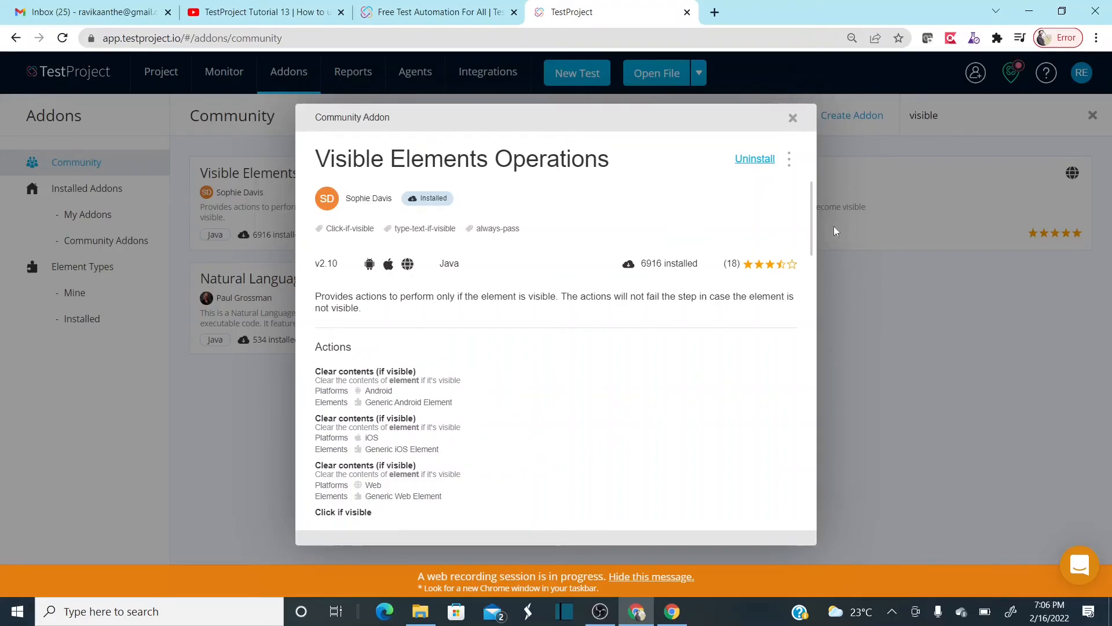
{"action": "left_click_drag", "start_coordinate": [811, 231], "coordinate": [814, 369]}
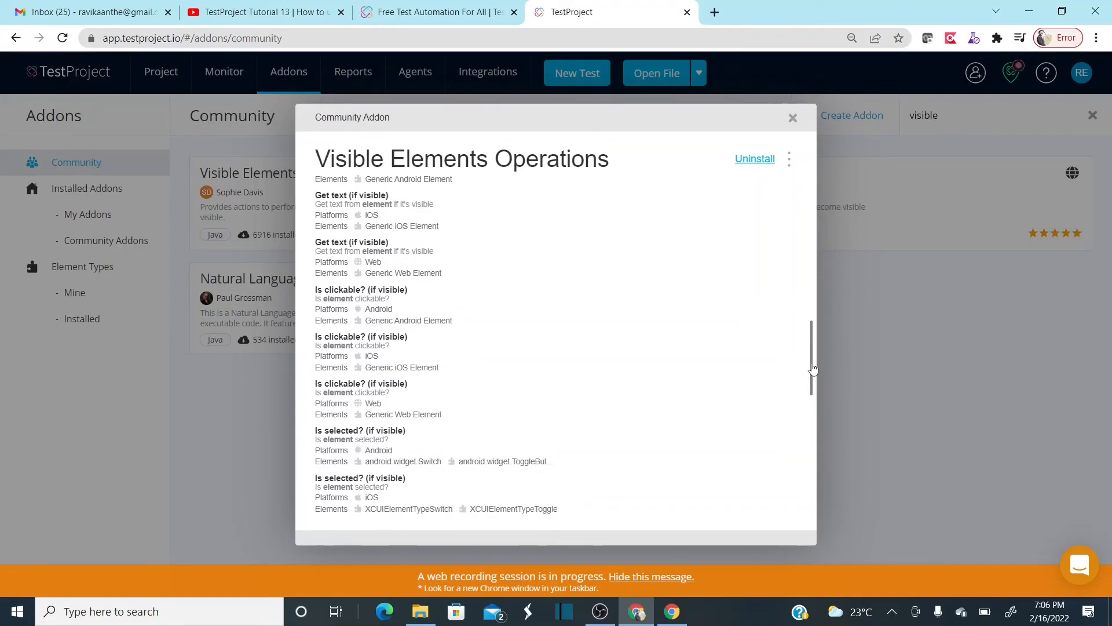
{"action": "left_click", "coordinate": [793, 117]}
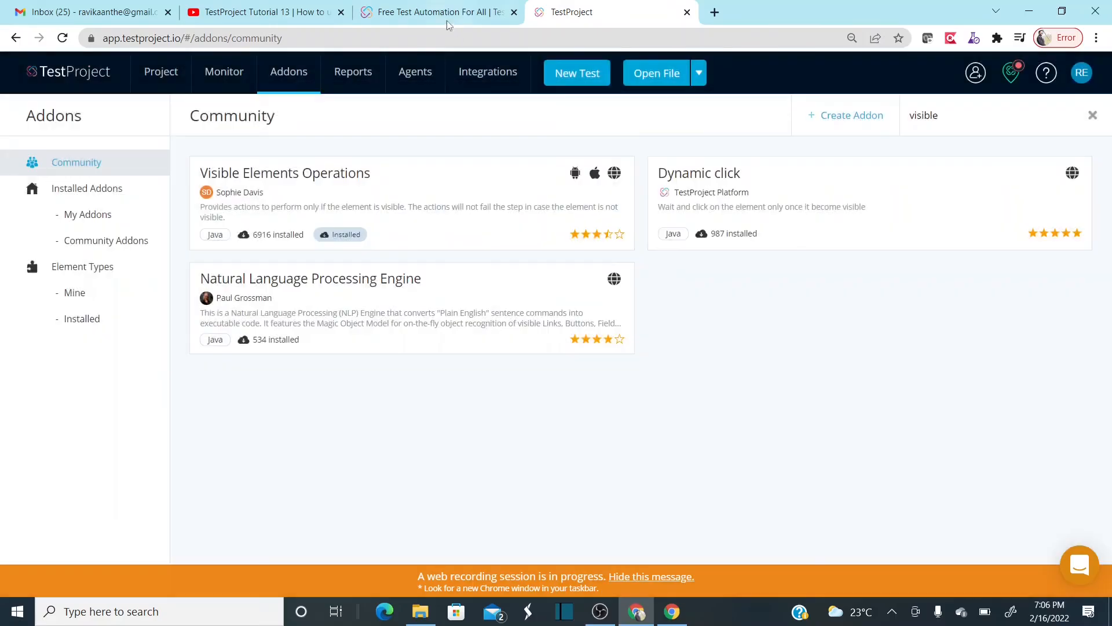
- Return to the automated Chrome window's OrangeHRM tab showing the 9-step recorder
{"action": "left_click", "coordinate": [446, 14]}
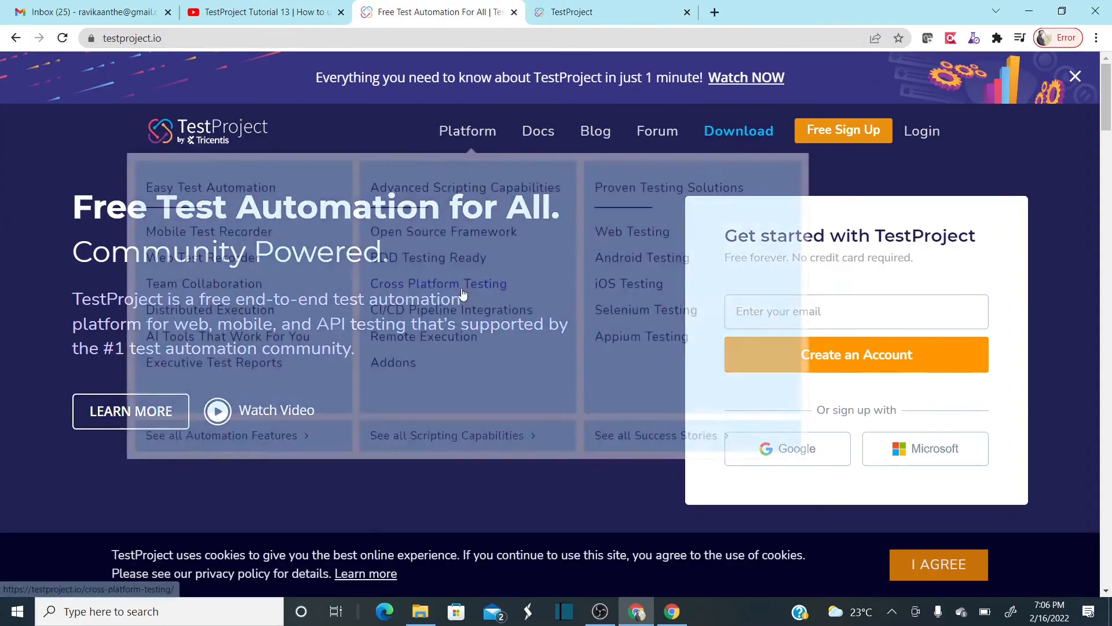
{"action": "key", "text": "alt+Tab"}
{"action": "left_click", "coordinate": [116, 12]}
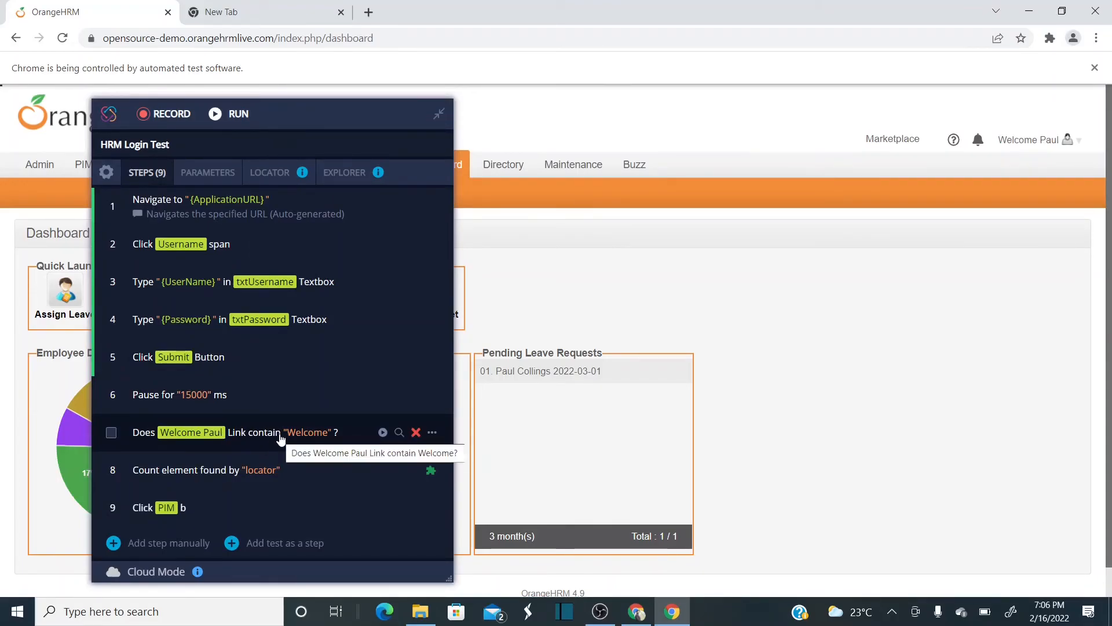
{"action": "mouse_move", "coordinate": [1020, 141]}
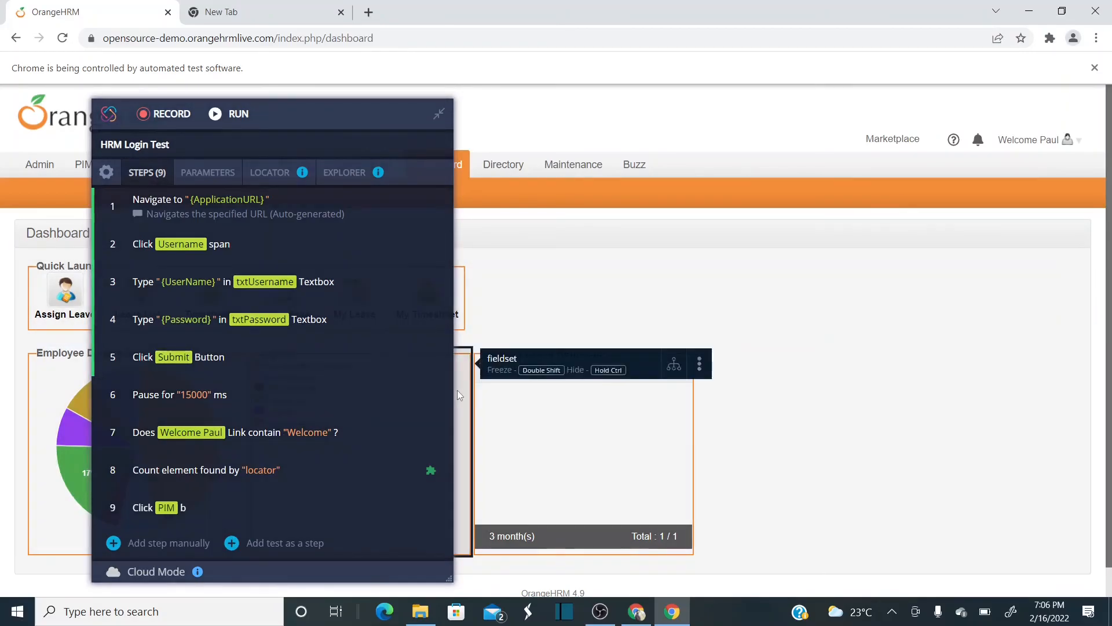
{"action": "key", "text": "alt+Tab"}
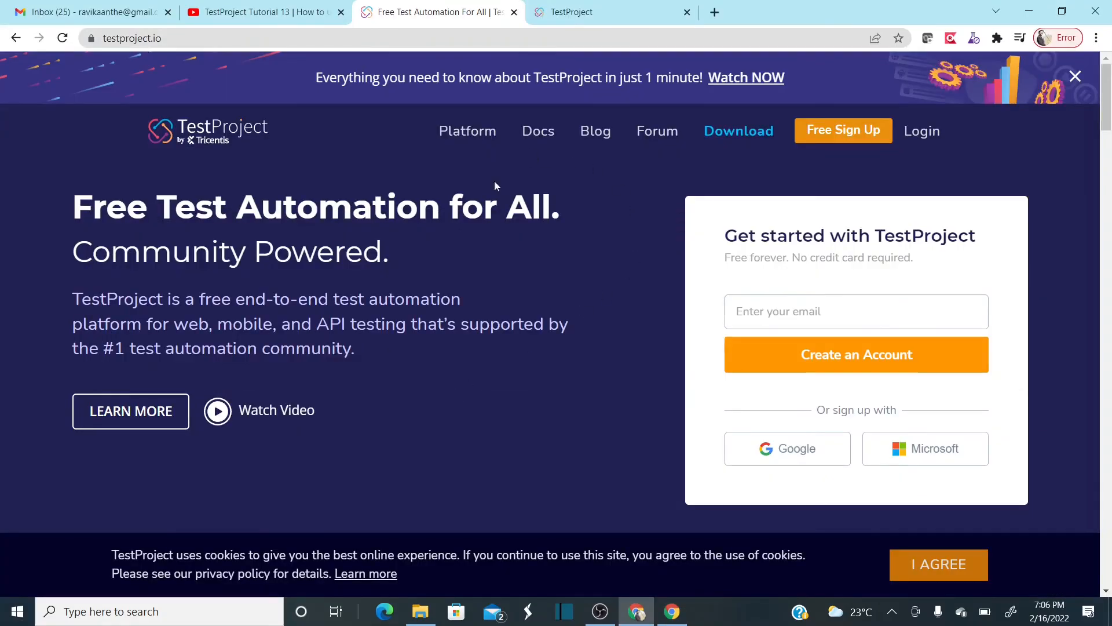
{"action": "left_click", "coordinate": [594, 21]}
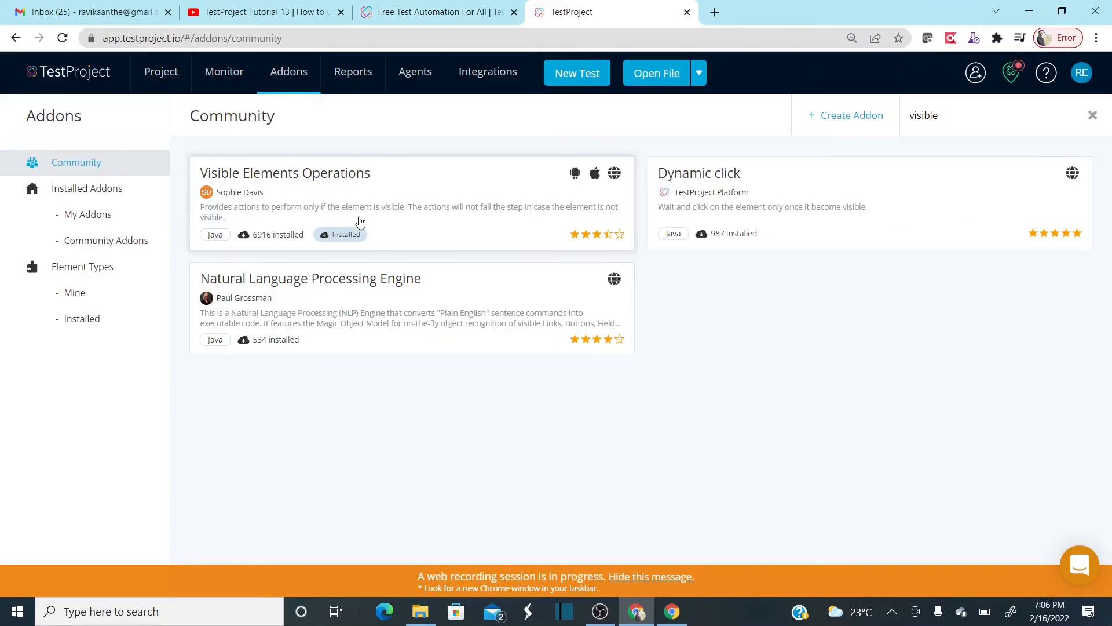
{"action": "key", "text": "alt+Tab"}
{"action": "mouse_move", "coordinate": [420, 371]}
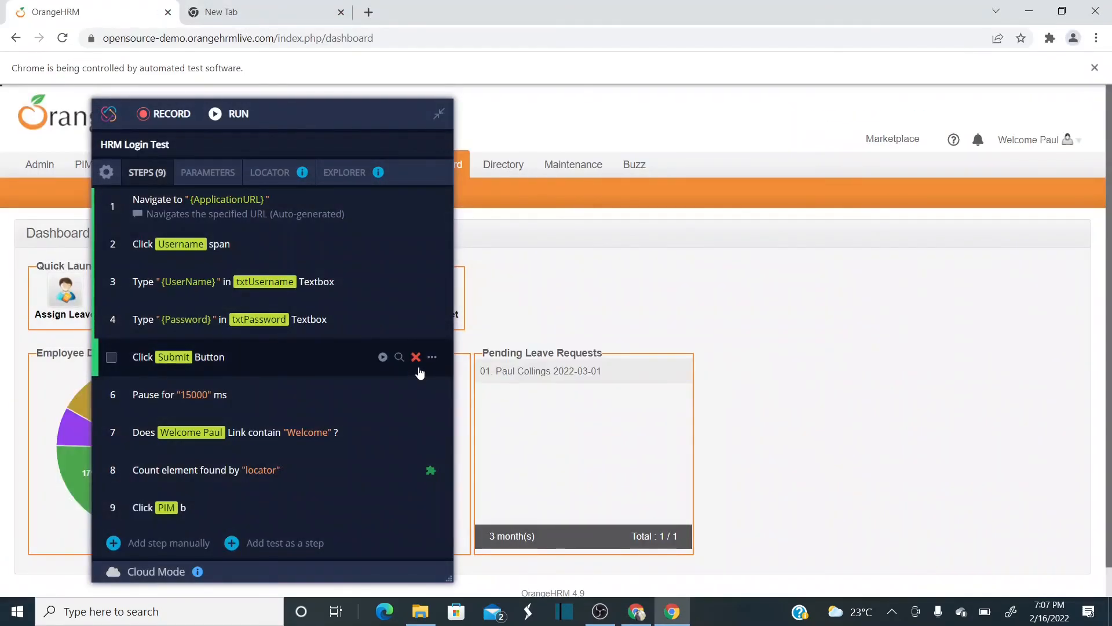